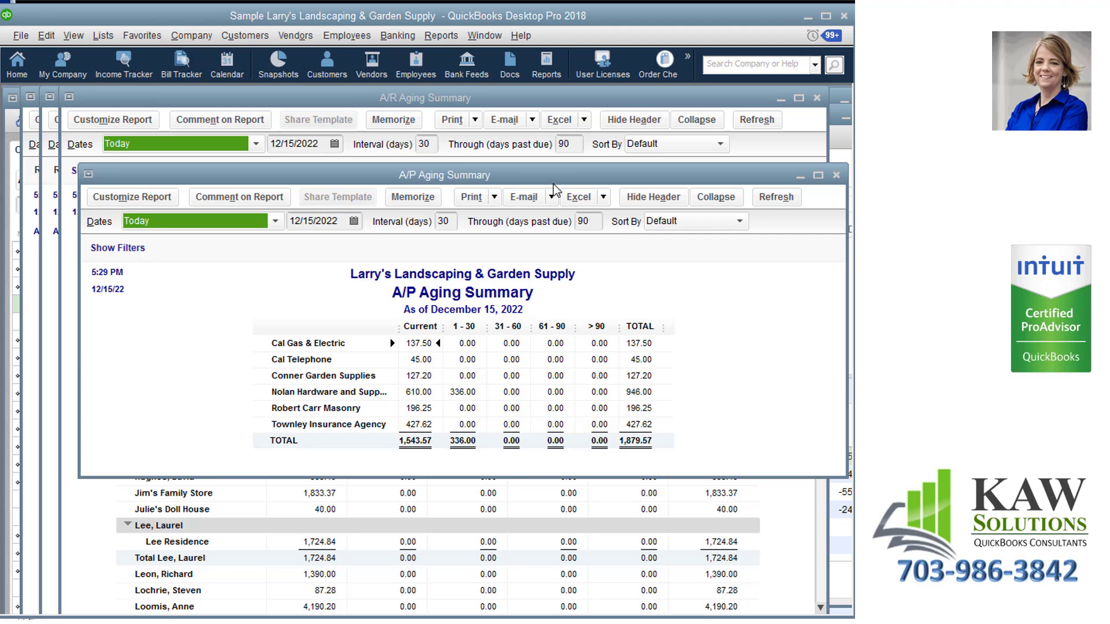
Start a new bank deposit from the home page without selecting any waiting customer payments, with Checking as the account to deposit to.
click(25, 62)
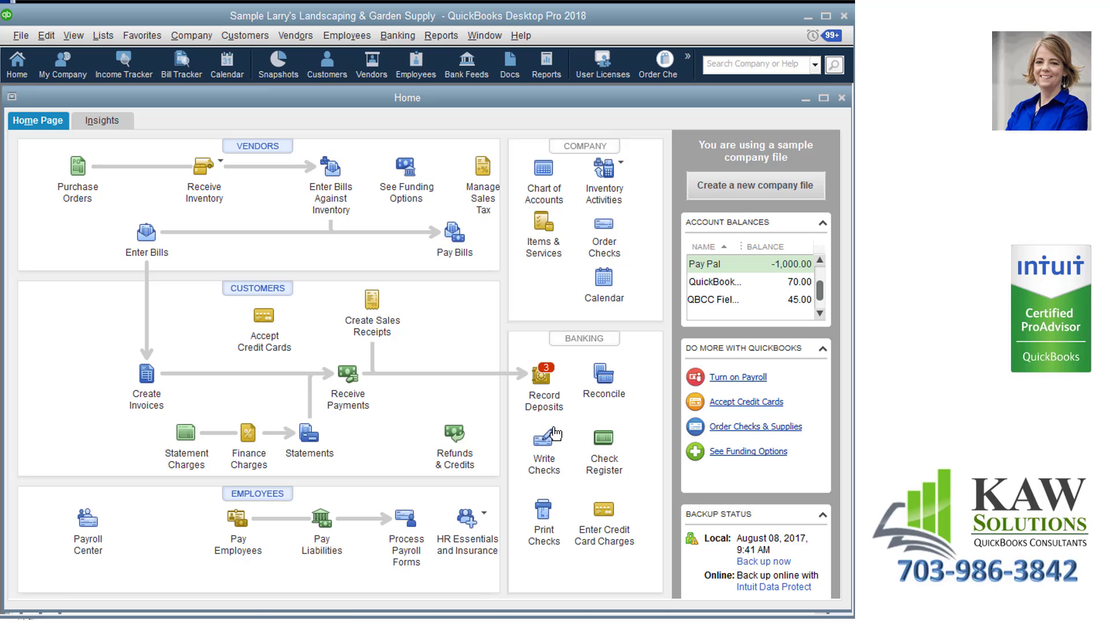
click(540, 388)
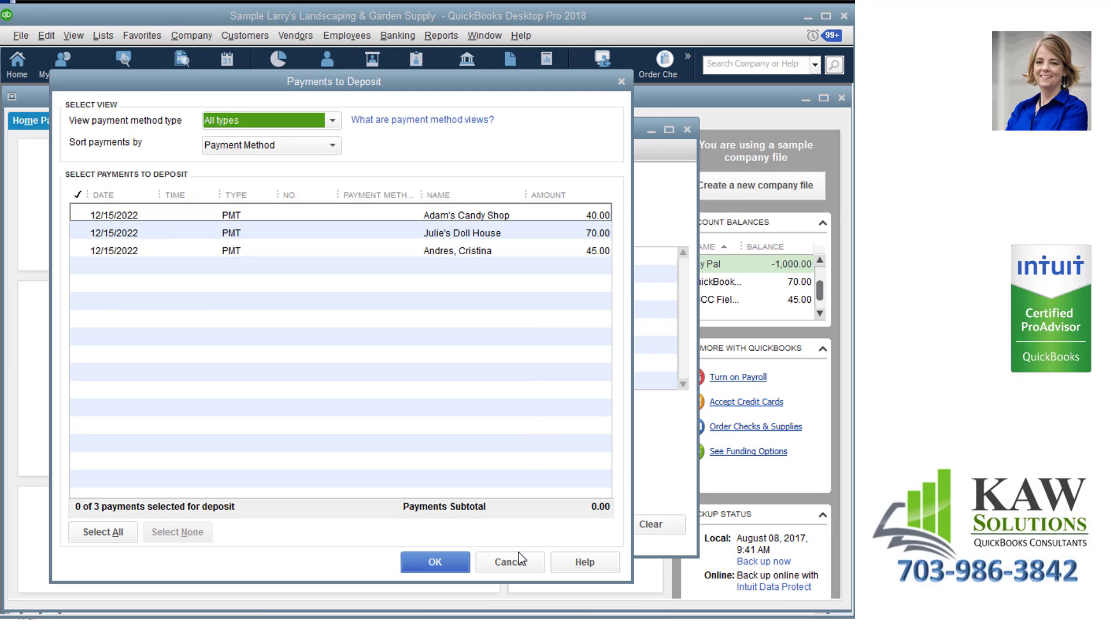
click(515, 560)
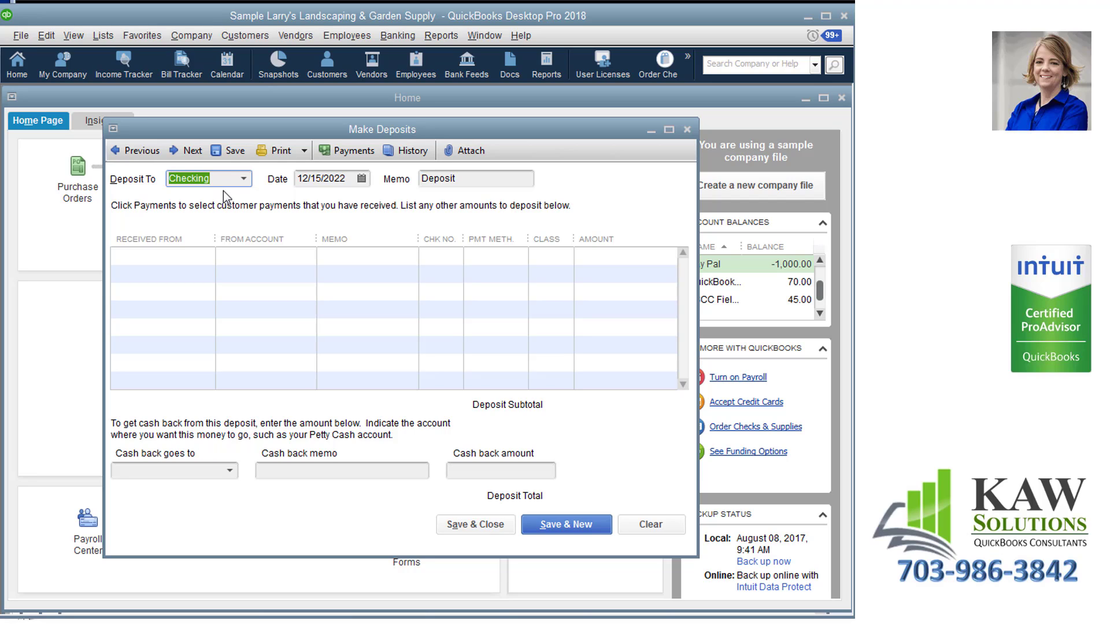
click(243, 179)
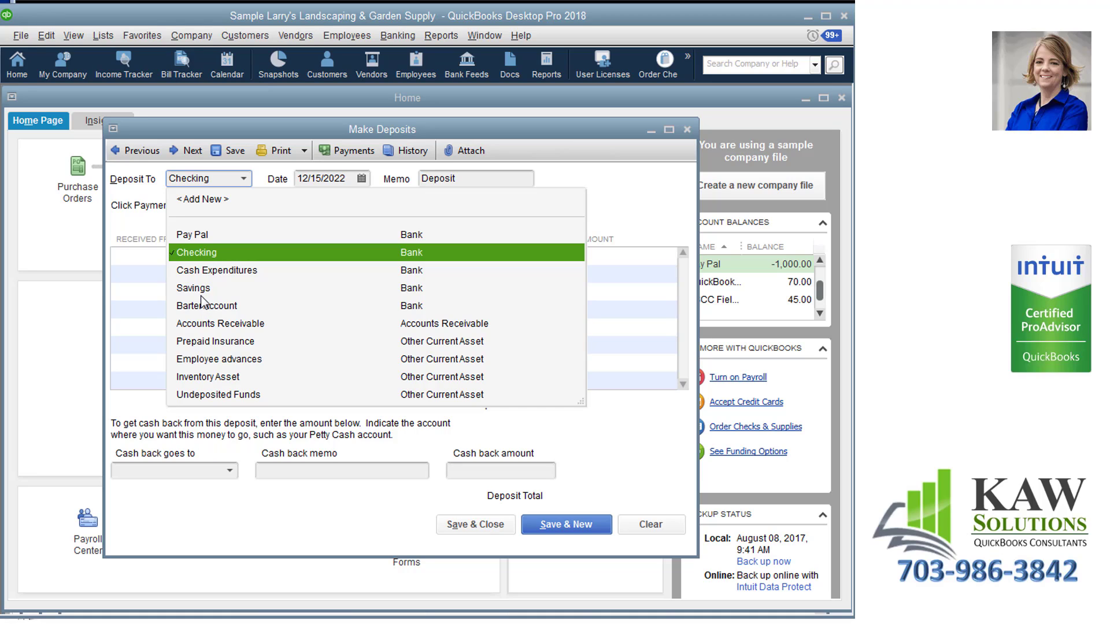
click(209, 252)
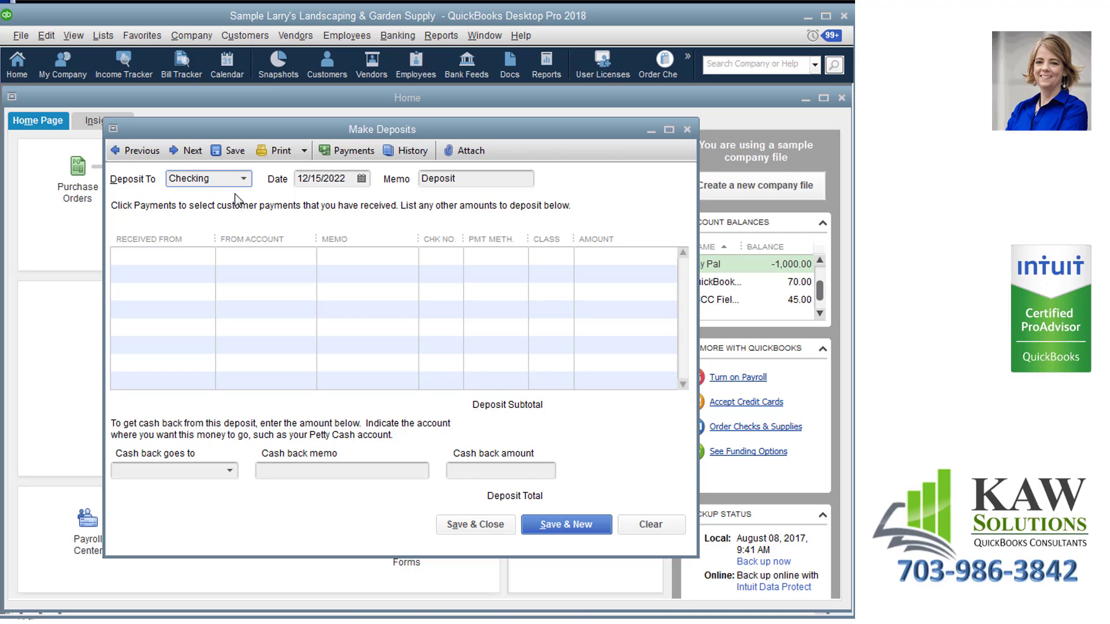
key(Tab)
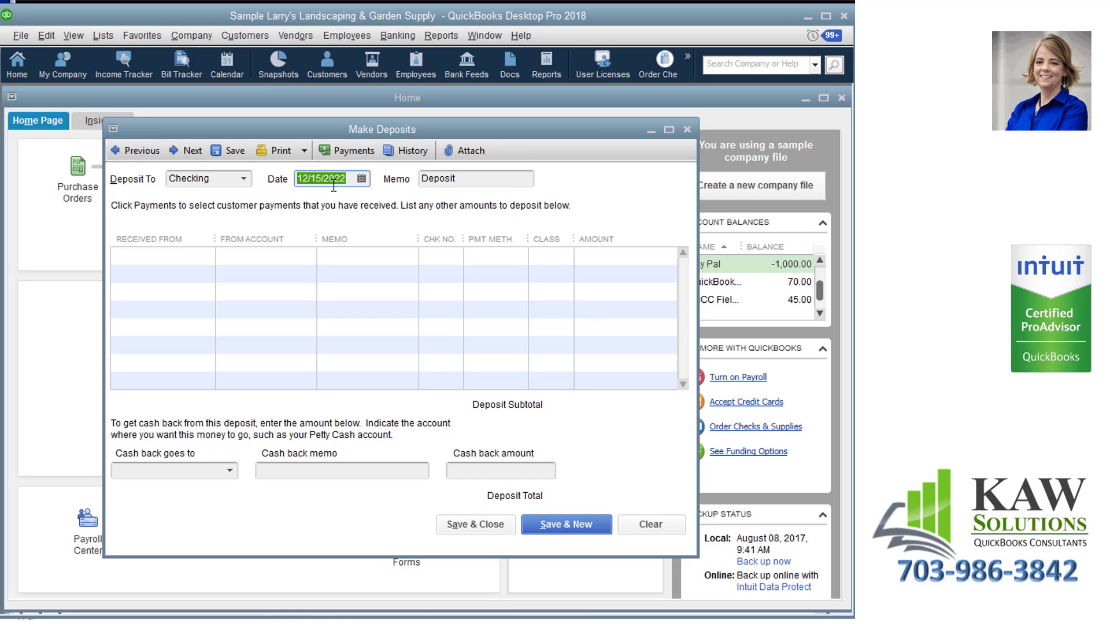
key(Tab)
key(Tab)
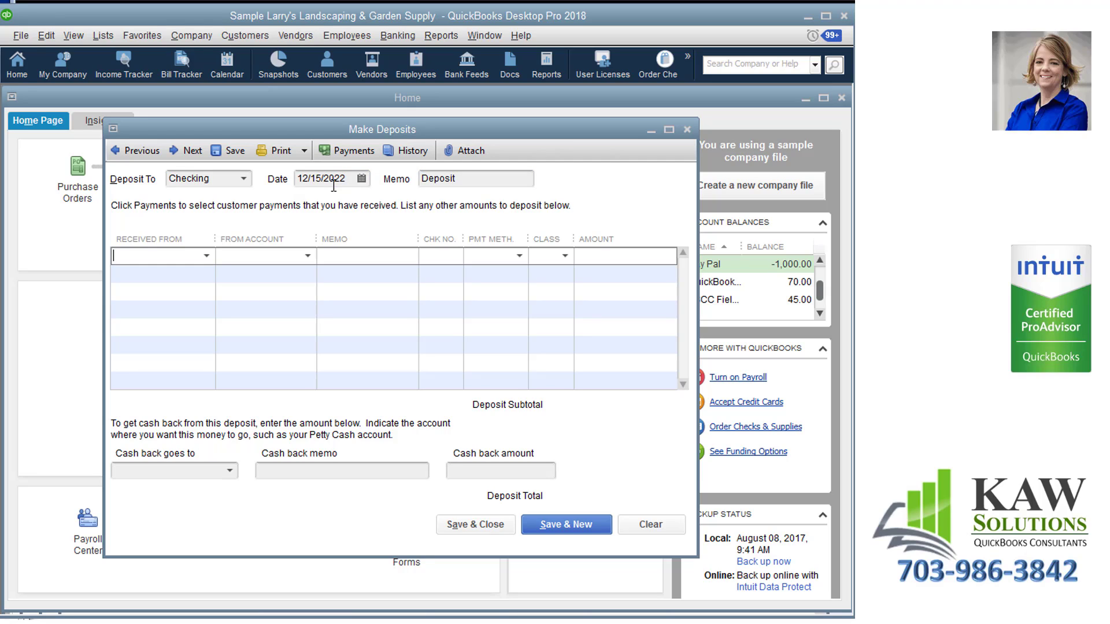
Enter a deposit line from the Retail Sales income account with an amount of 132.28.
click(308, 255)
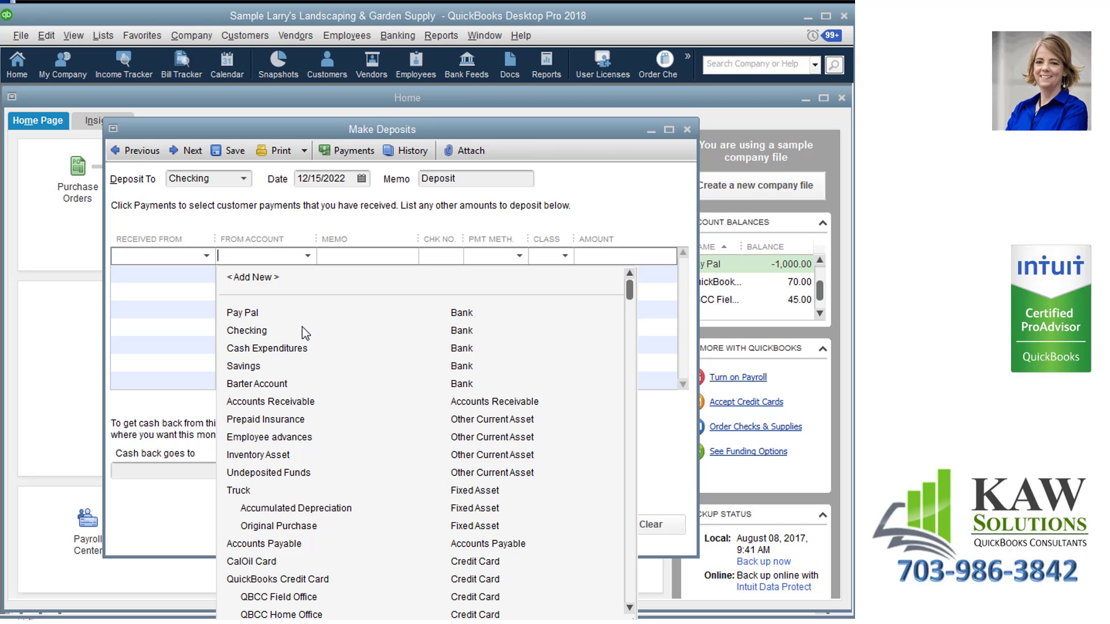
scroll(321, 430, down, 9)
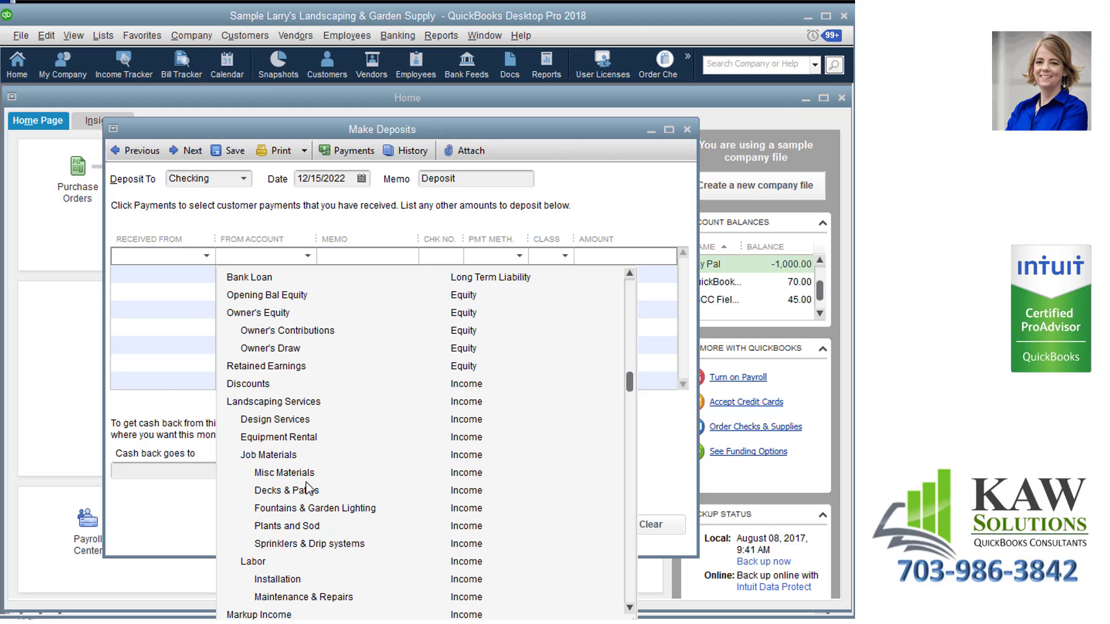
scroll(308, 488, down, 2)
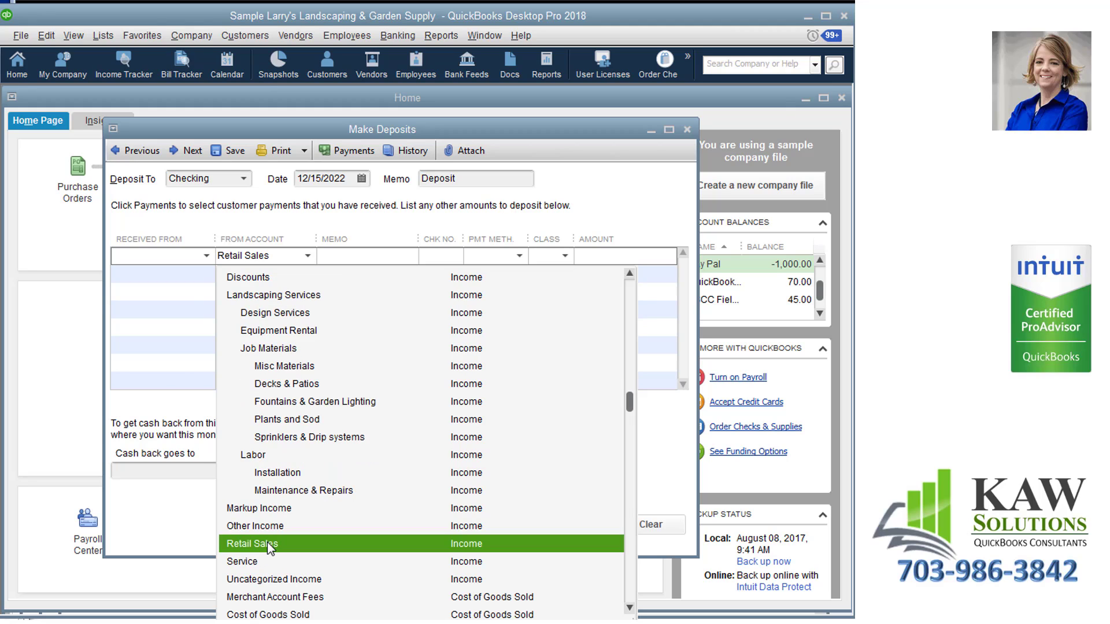
click(267, 543)
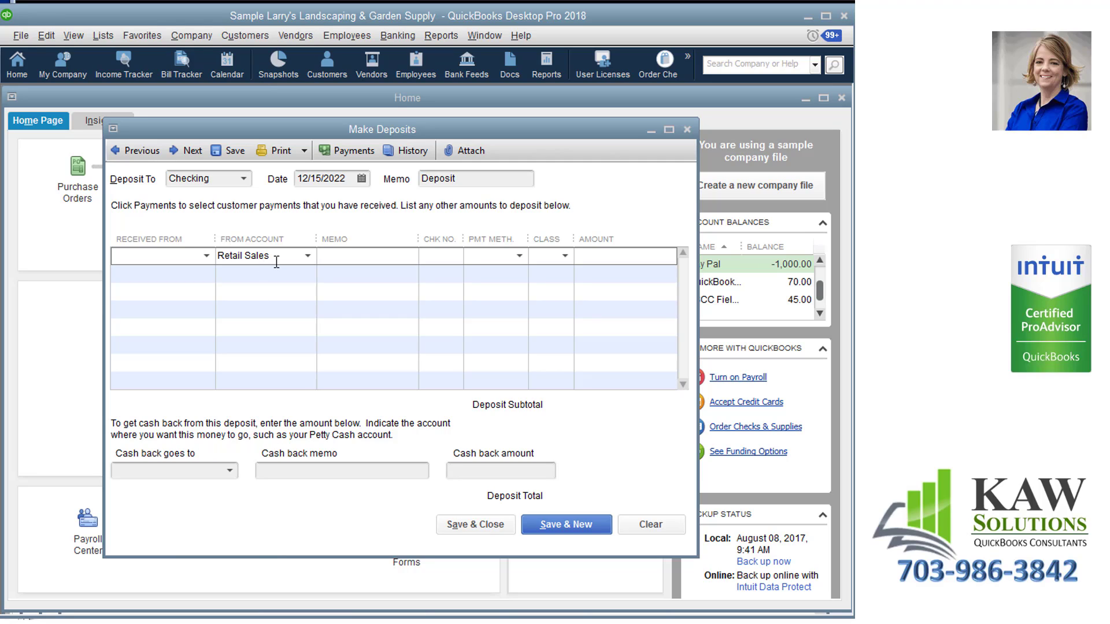
click(604, 269)
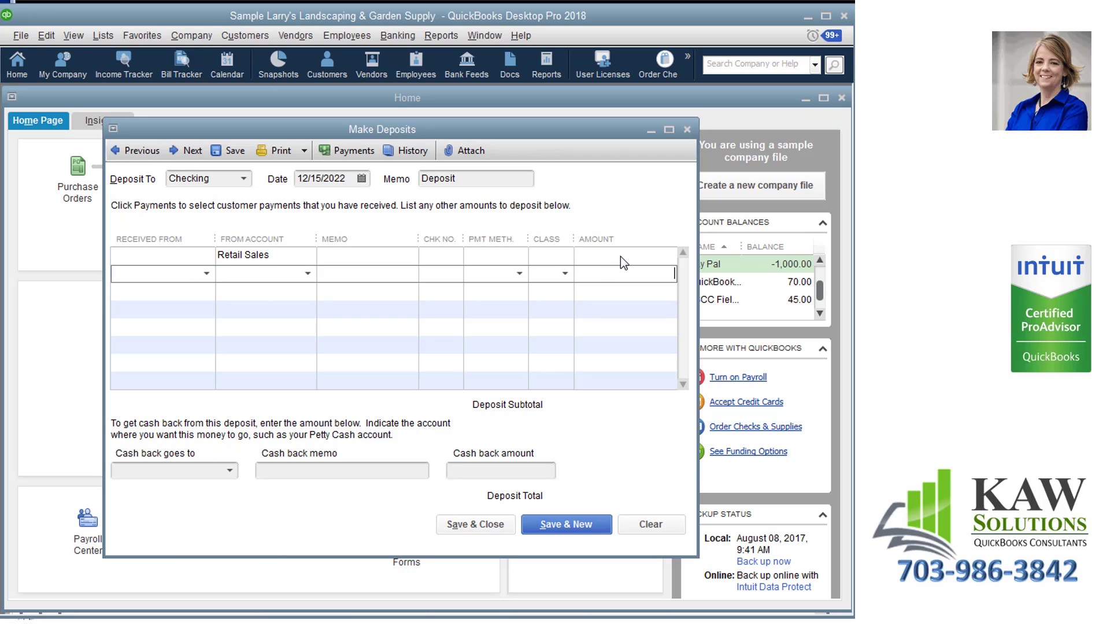
click(620, 256)
text(132.)
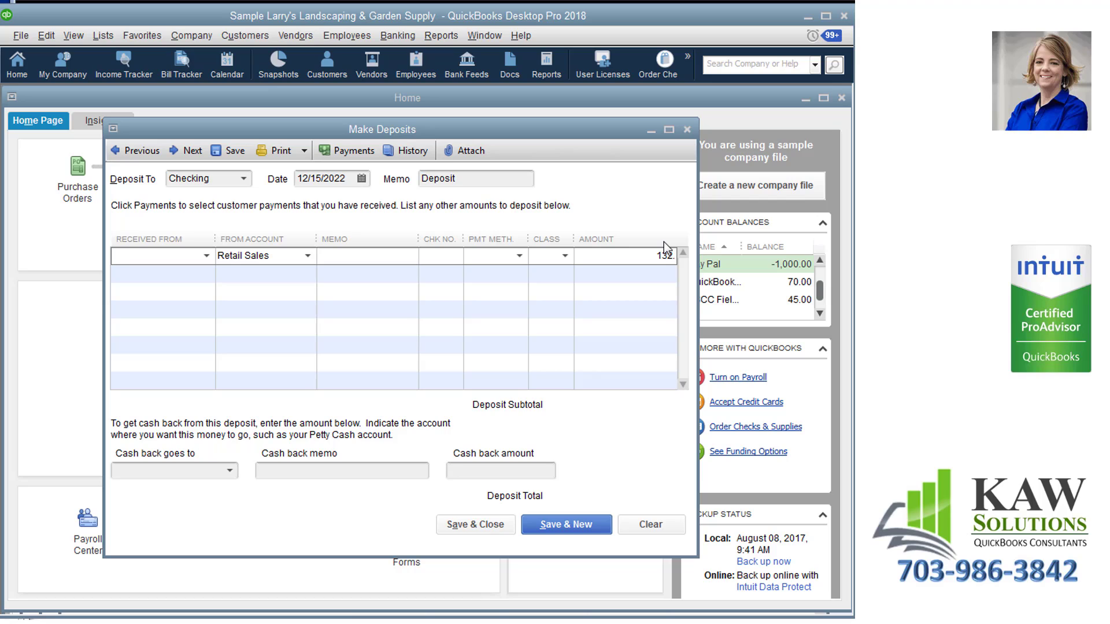
text(28)
key(Tab)
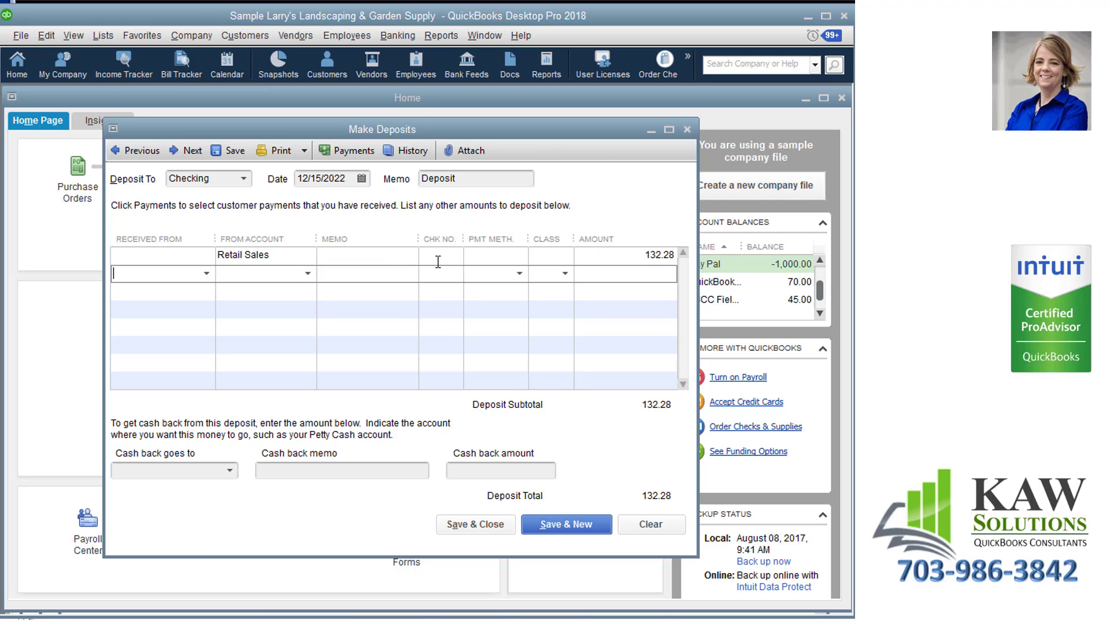
Set the payment method of the Retail Sales line to Cash, and save and close the deposit.
click(486, 256)
text(Cash)
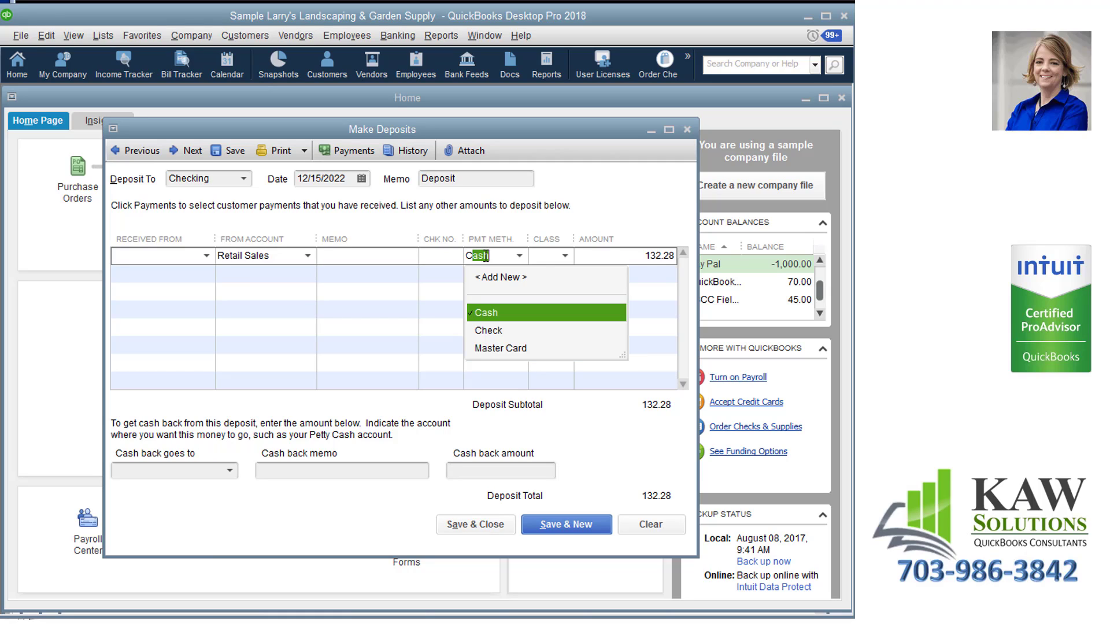
key(Tab)
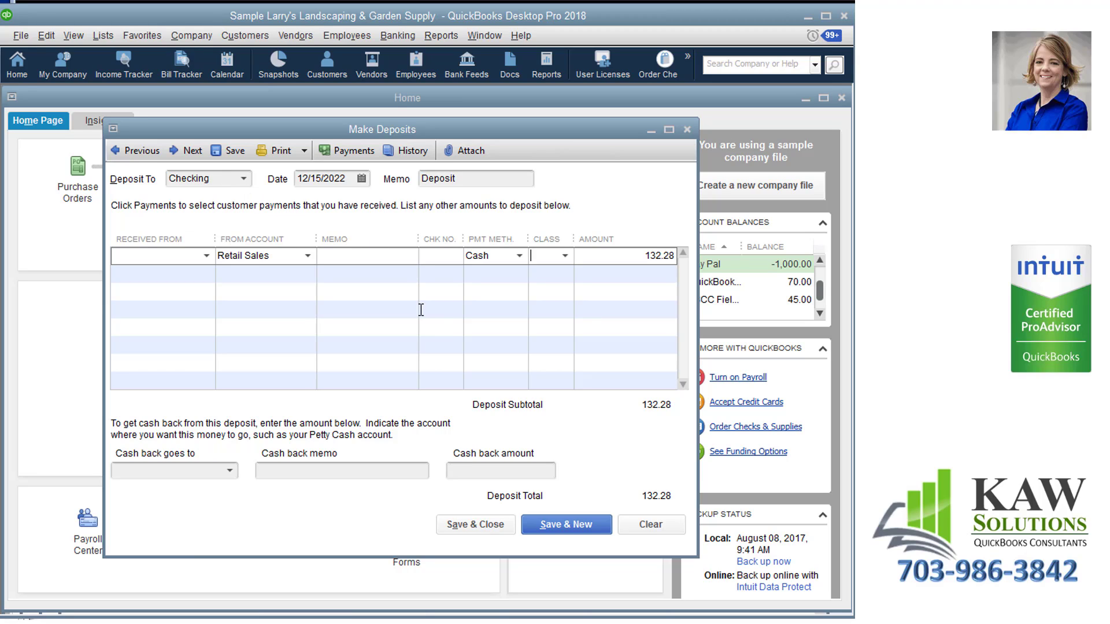
click(473, 526)
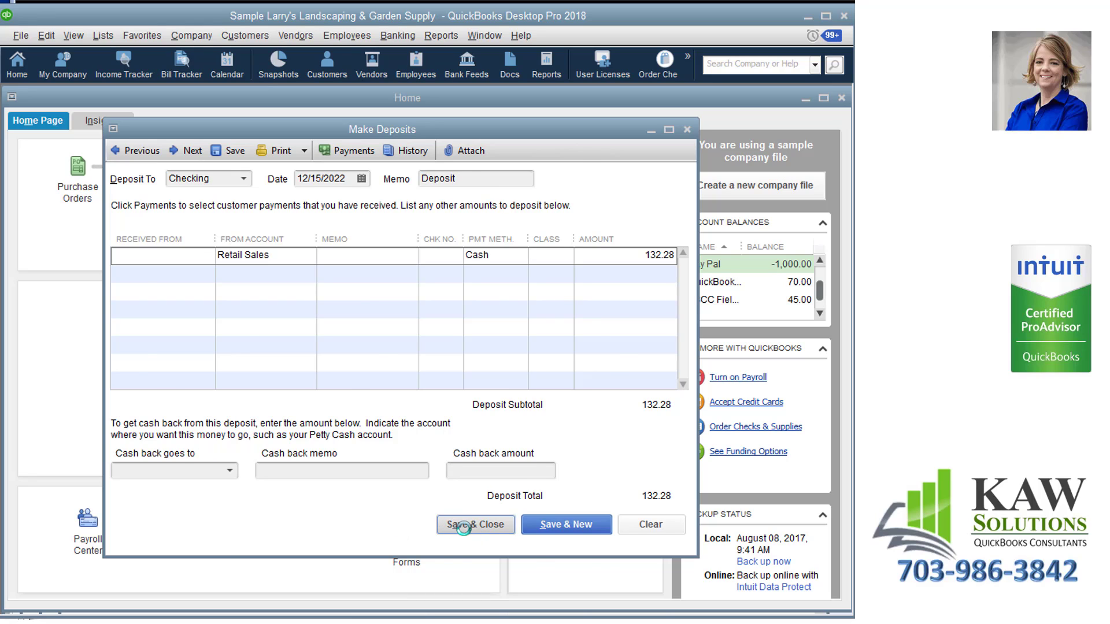
Run the standard Profit & Loss report and examine the transactions behind the Retail Sales amount.
click(440, 35)
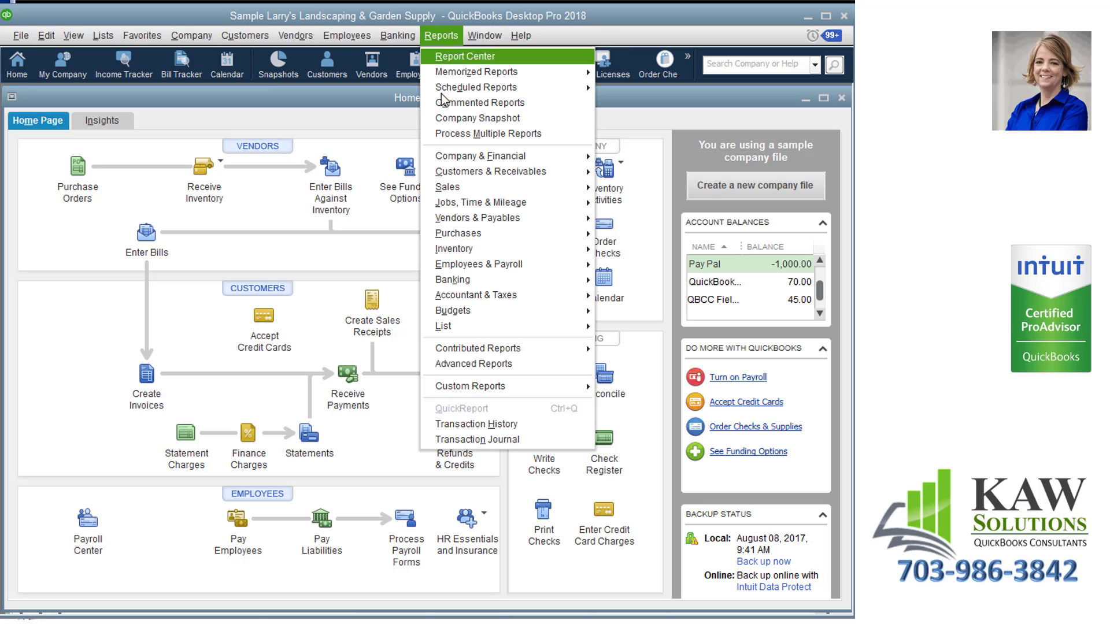
mouse_move(460, 156)
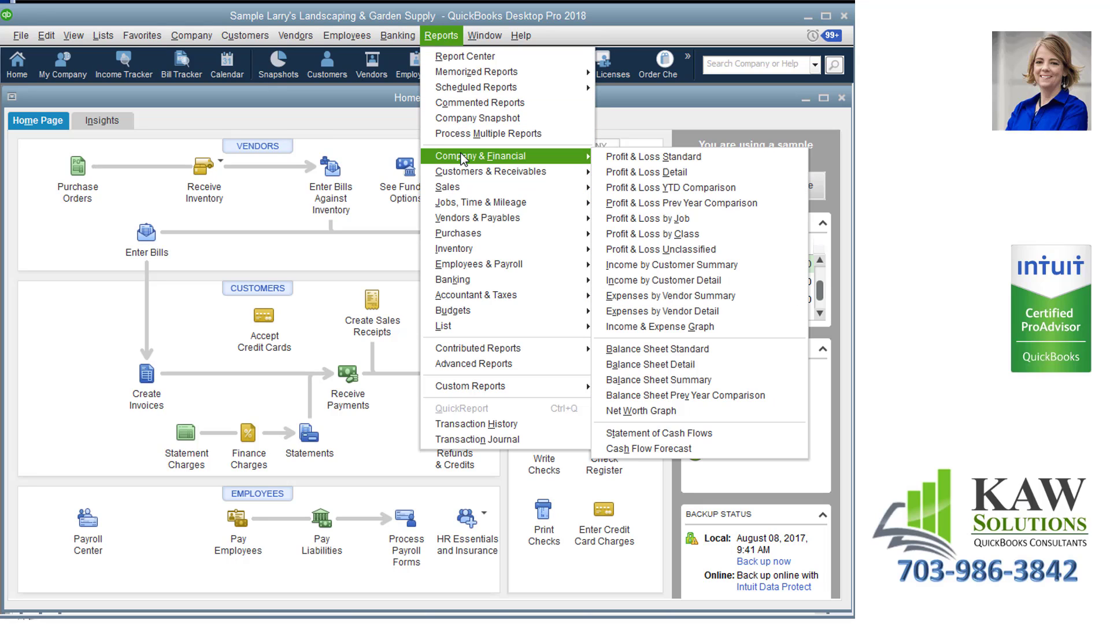
click(611, 158)
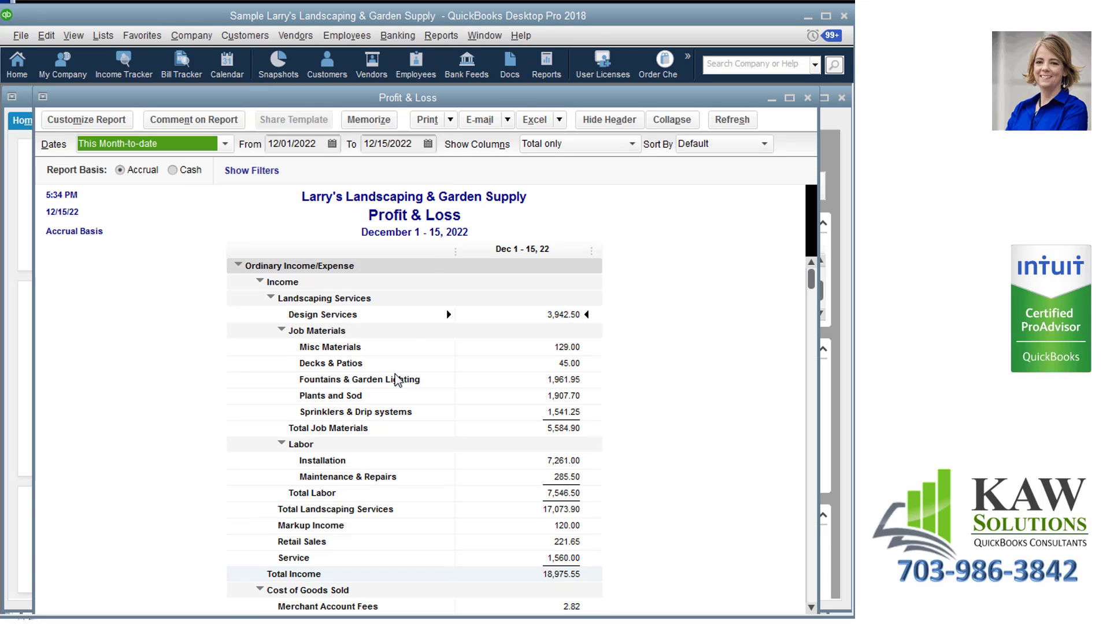
scroll(396, 376, down, 1)
scroll(395, 375, down, 1)
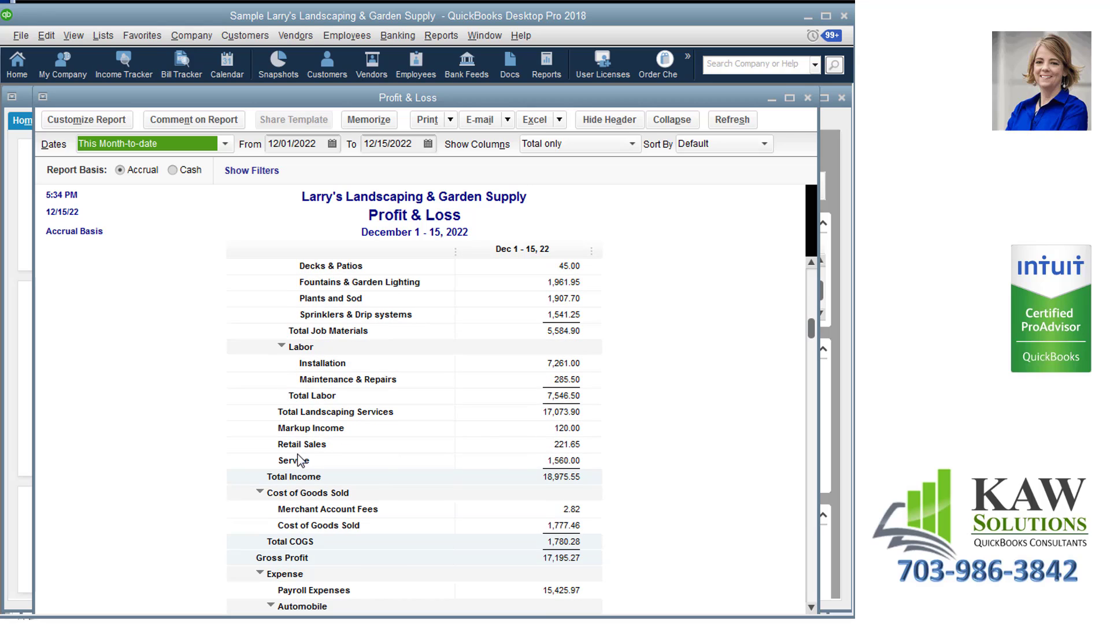
double_click(562, 445)
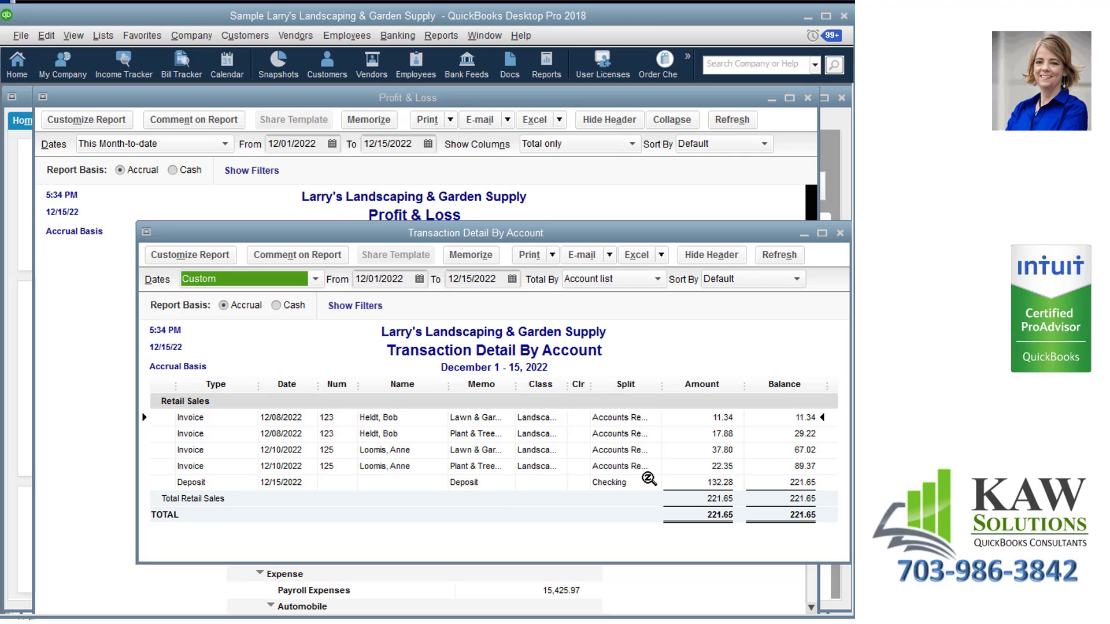
click(840, 233)
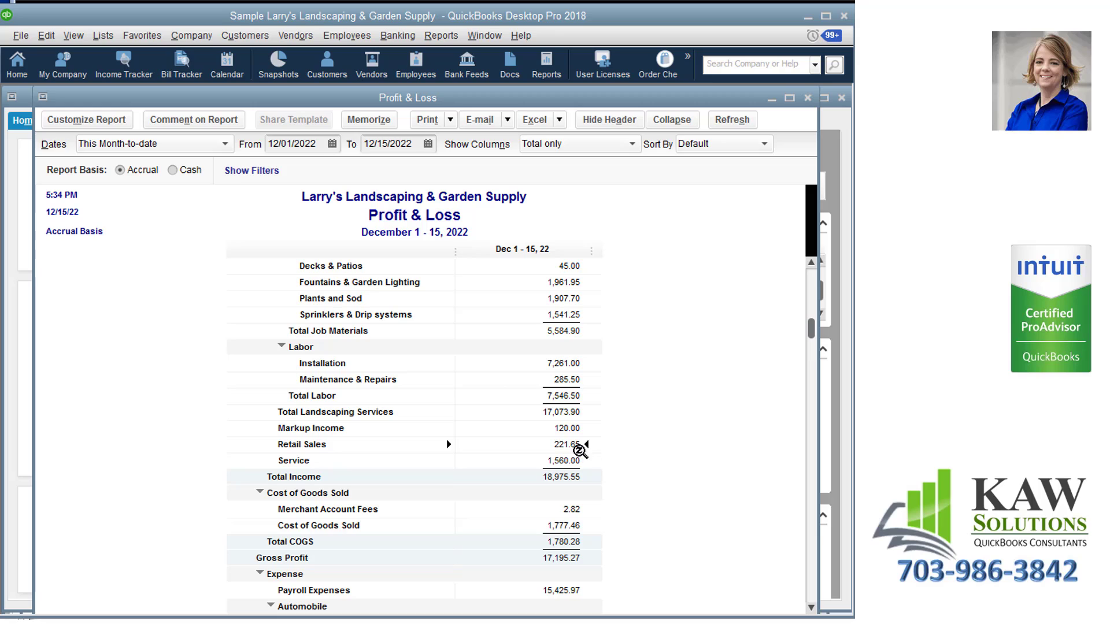
double_click(574, 445)
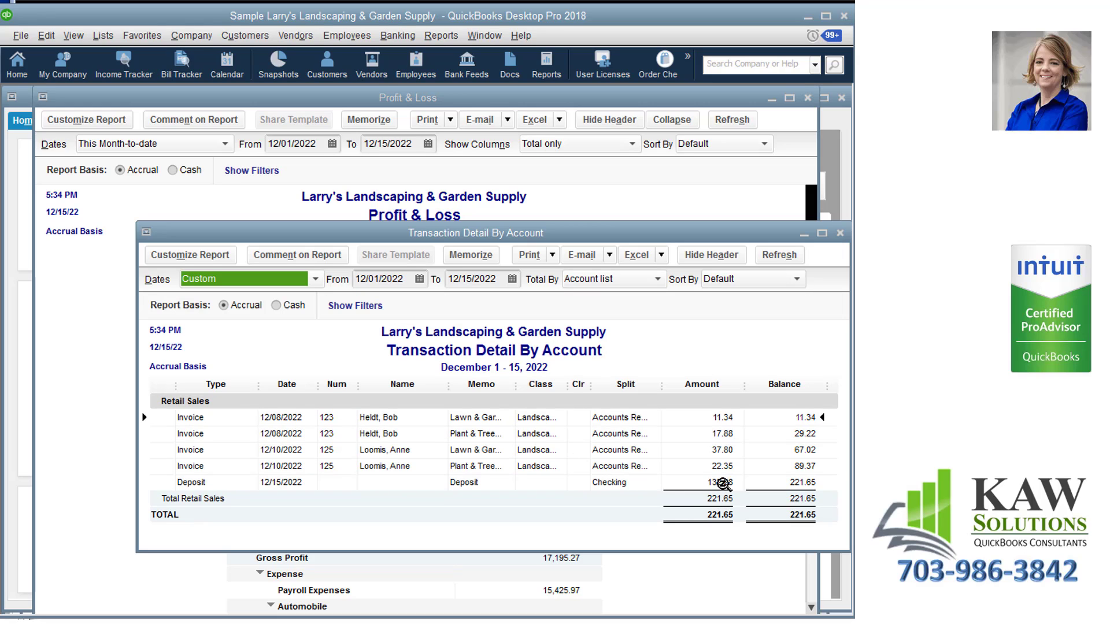
click(839, 233)
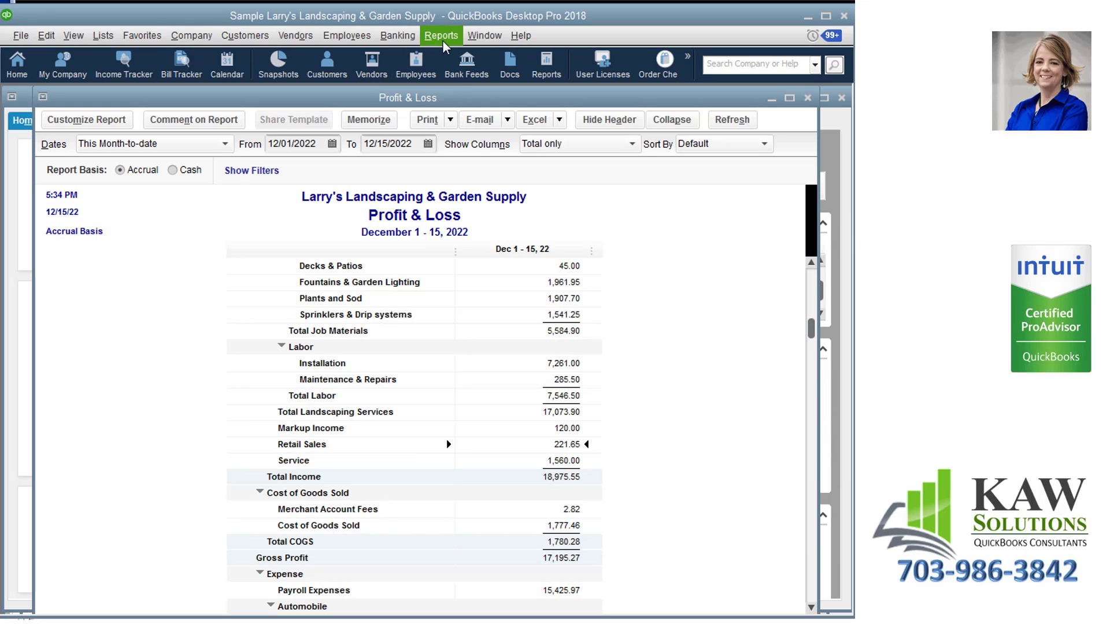
Examine the latest transactions behind the Checking balance in the already open Balance Sheet, and close the reports.
click(484, 36)
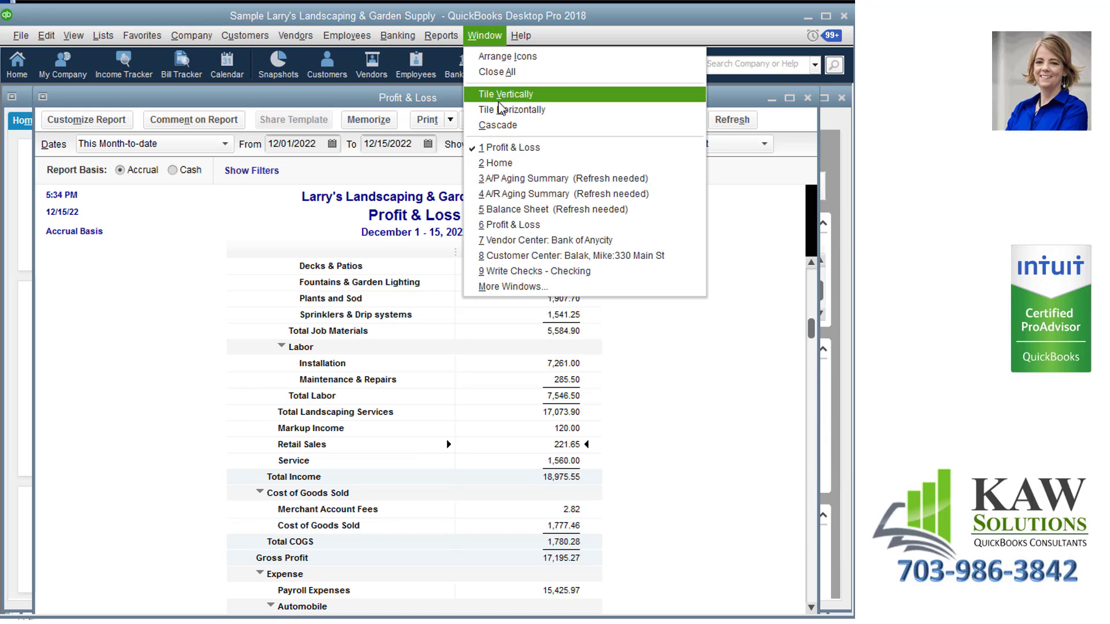
click(504, 210)
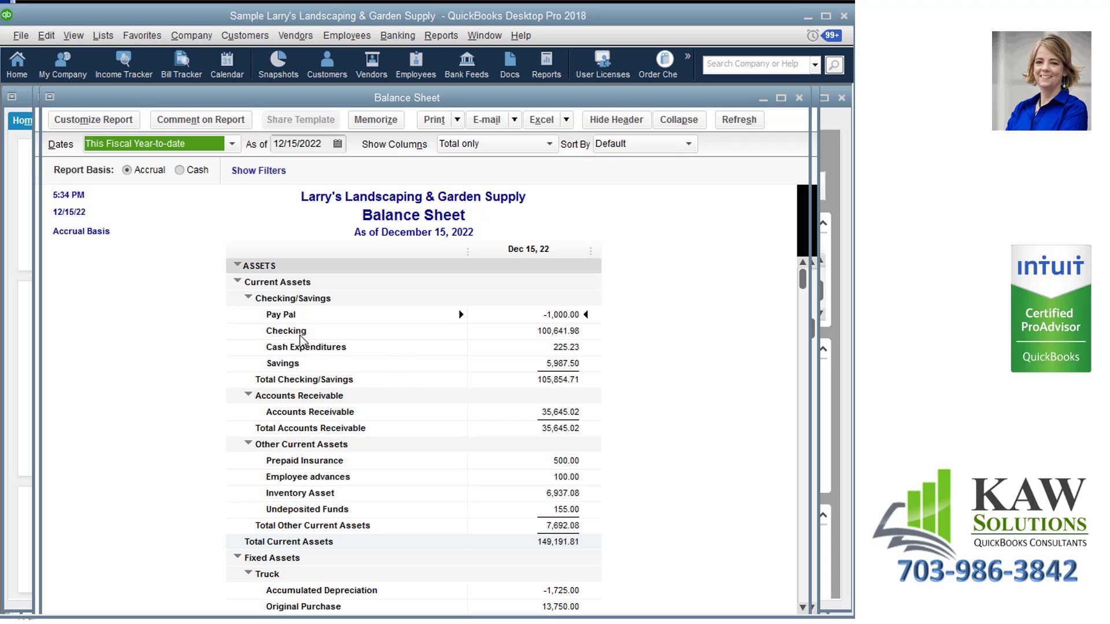
click(559, 329)
double_click(563, 330)
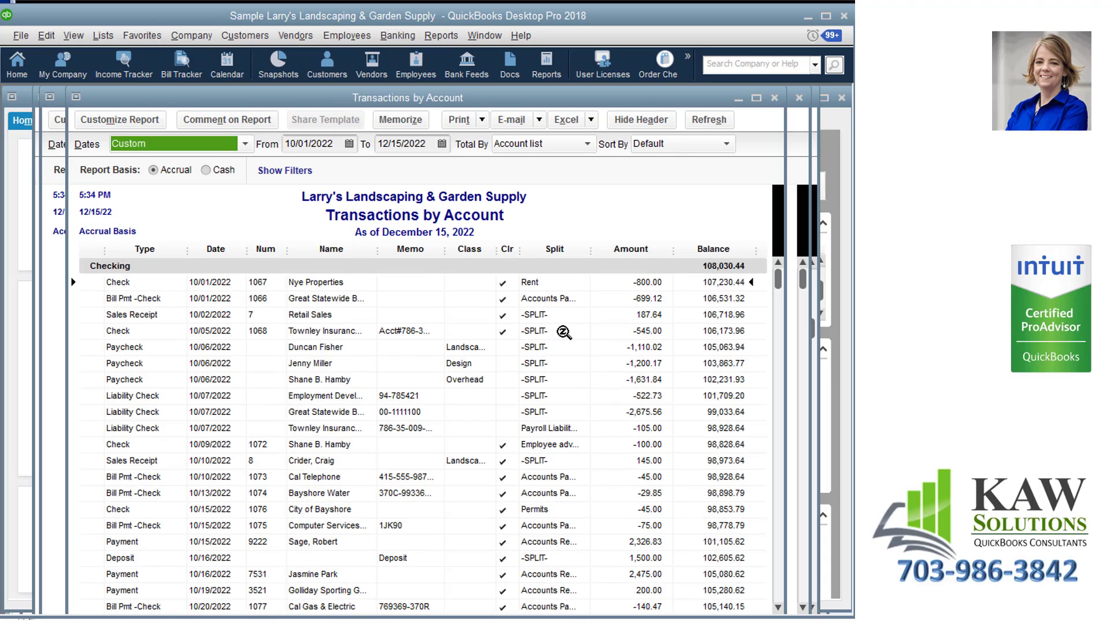
scroll(564, 341, down, 15)
scroll(564, 354, down, 6)
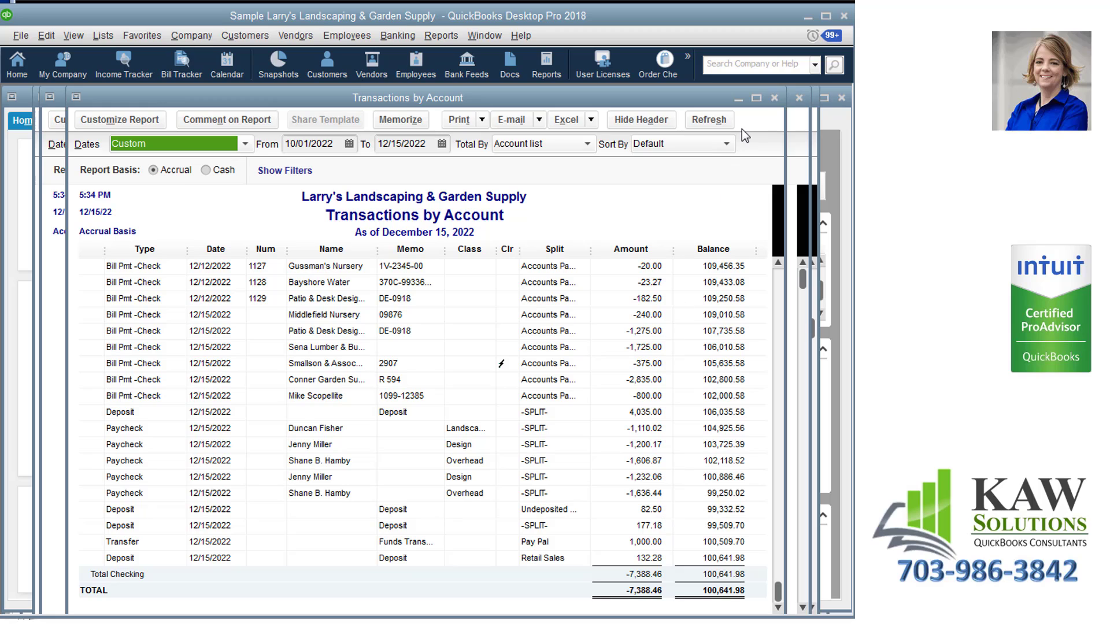
click(774, 98)
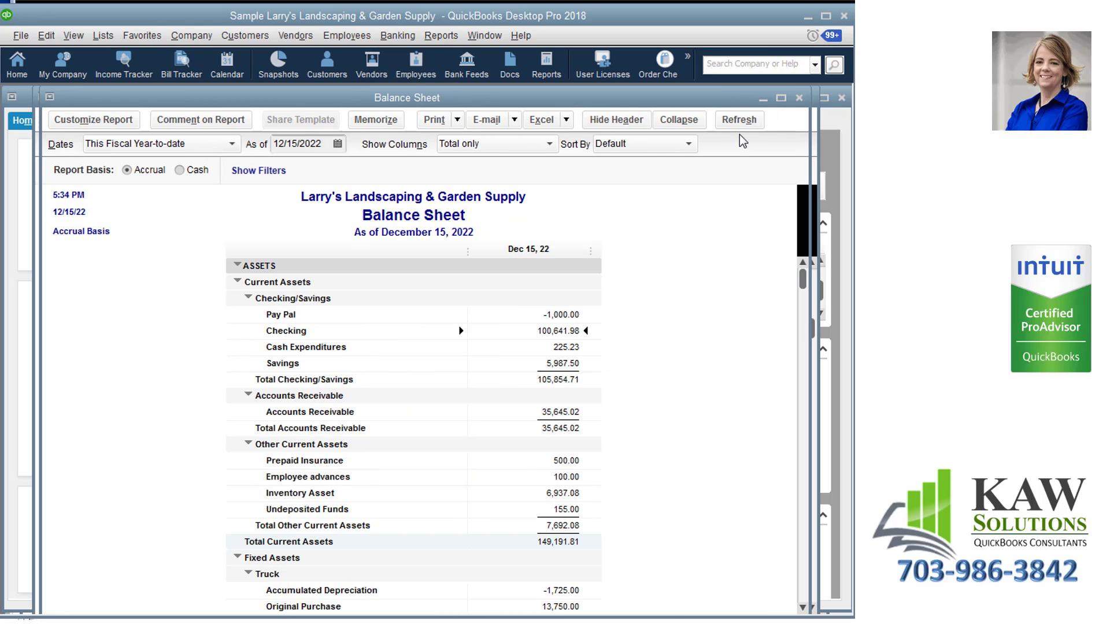
click(799, 99)
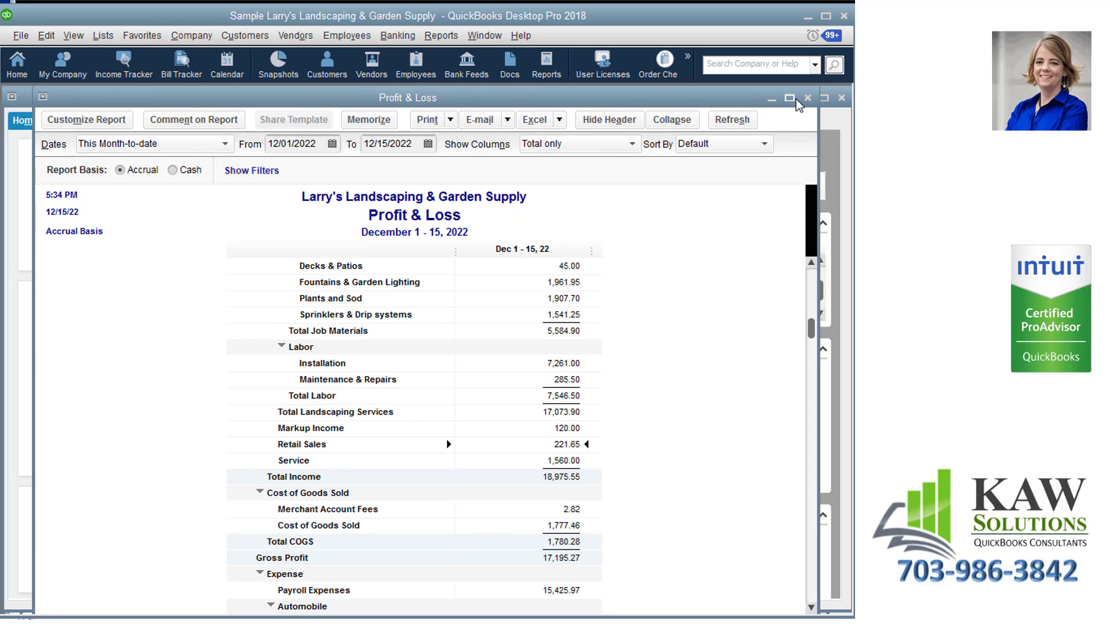
click(807, 99)
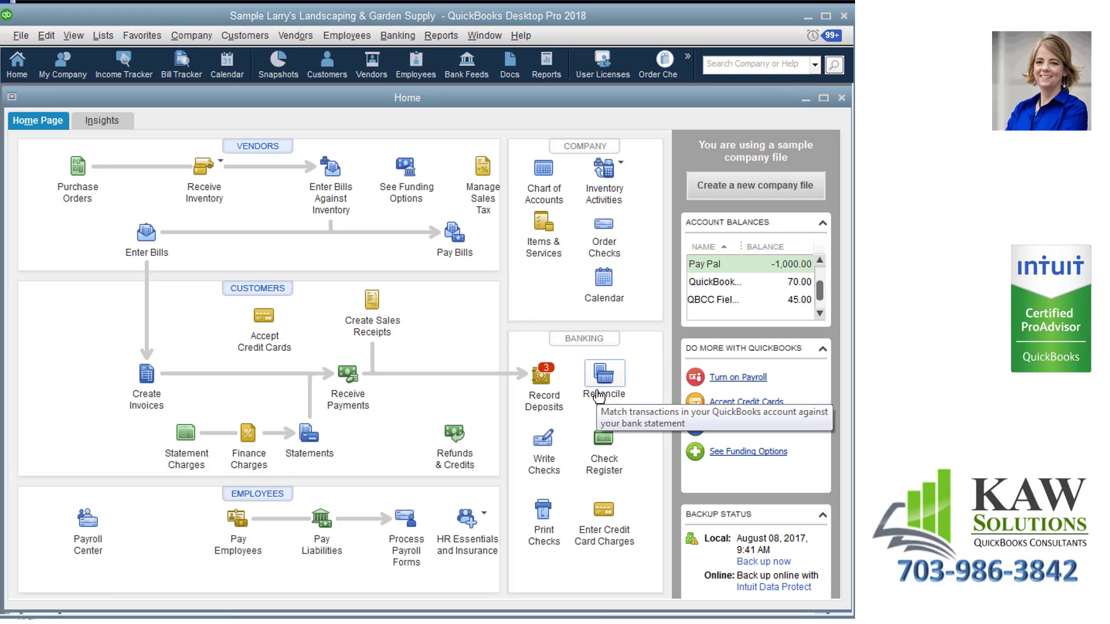
Start a deposit without selecting any customer payments, and examine the accounts available under Deposit To.
click(531, 379)
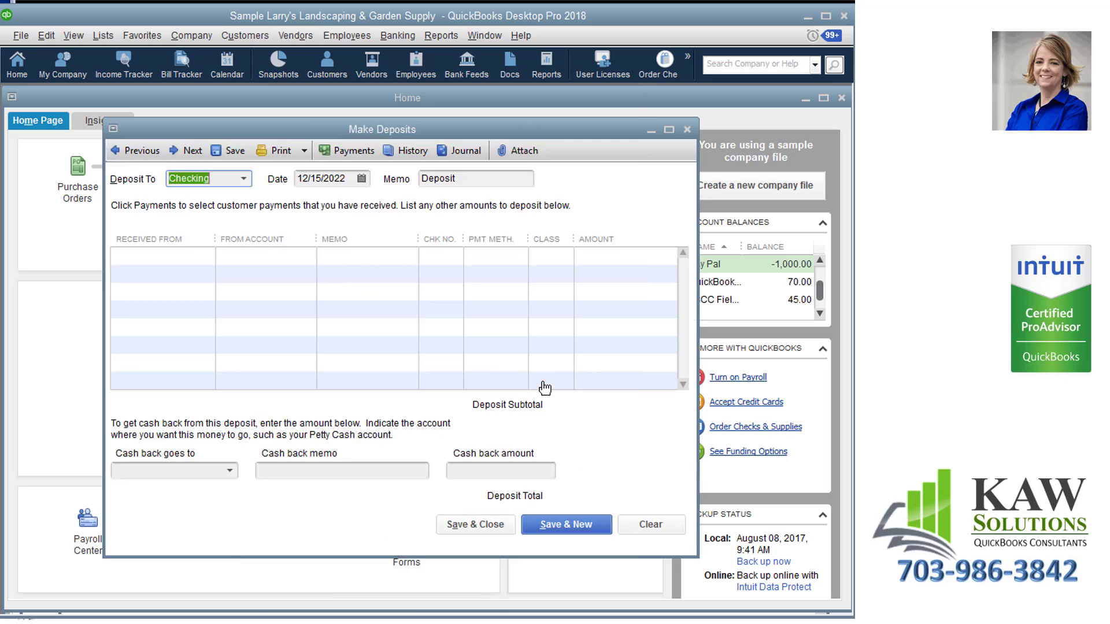
click(505, 560)
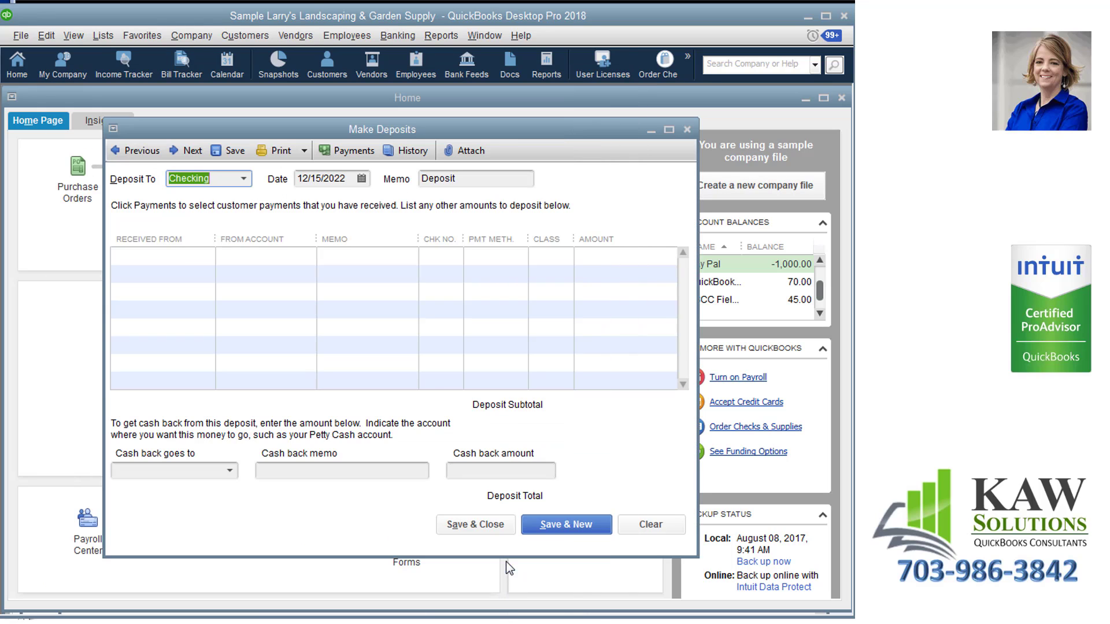
click(245, 180)
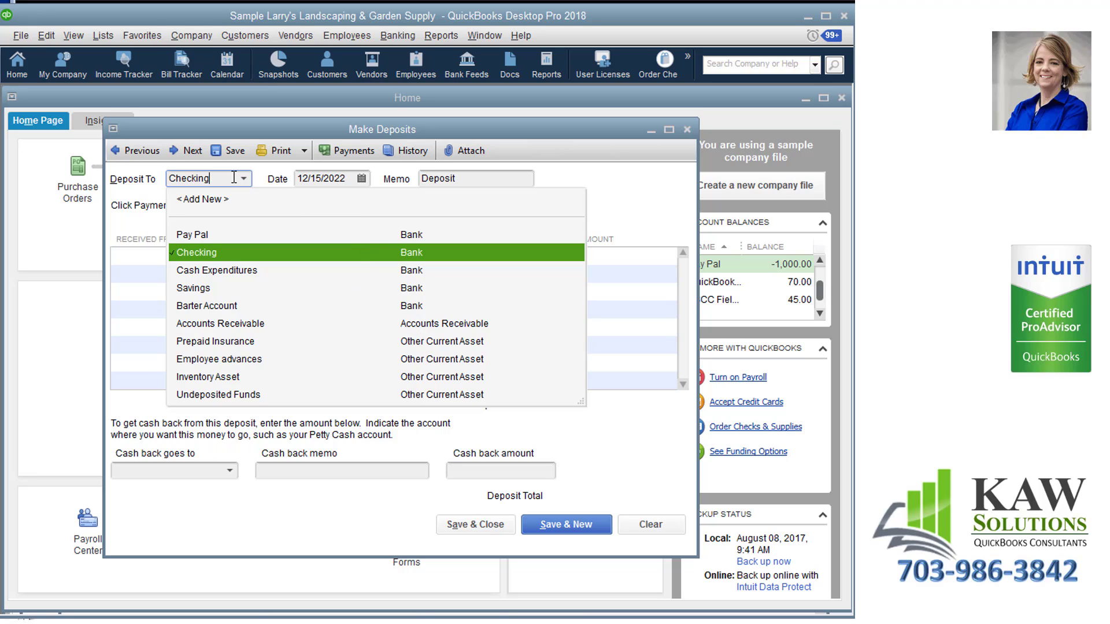
click(263, 185)
click(244, 179)
click(246, 181)
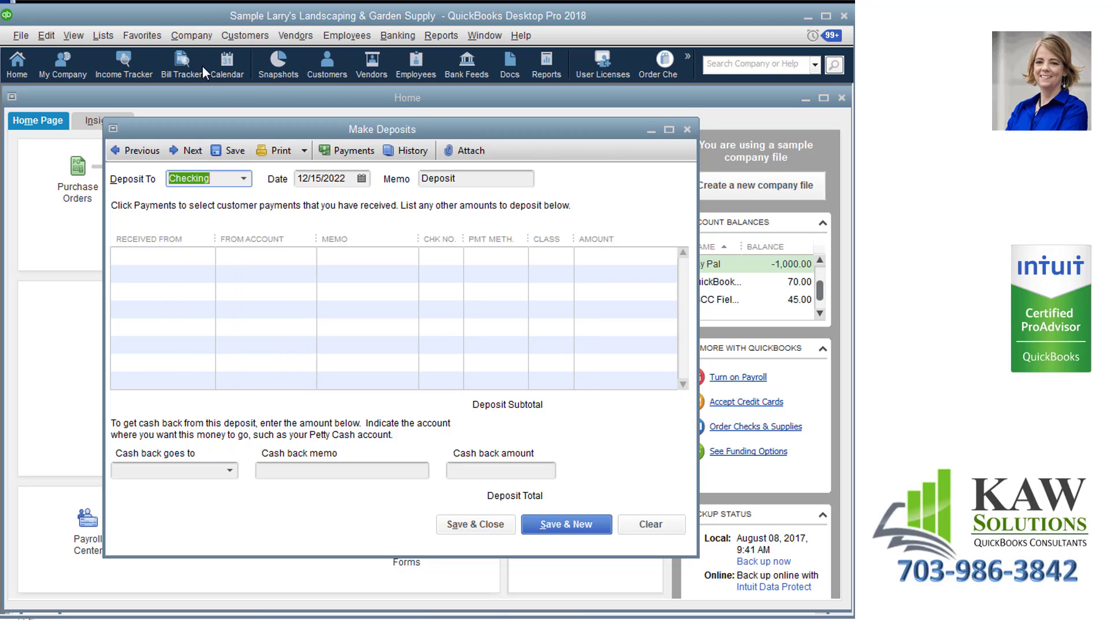
Open the Chart of Accounts beside the deposit window and compare its accounts with the Deposit To choices.
click(103, 35)
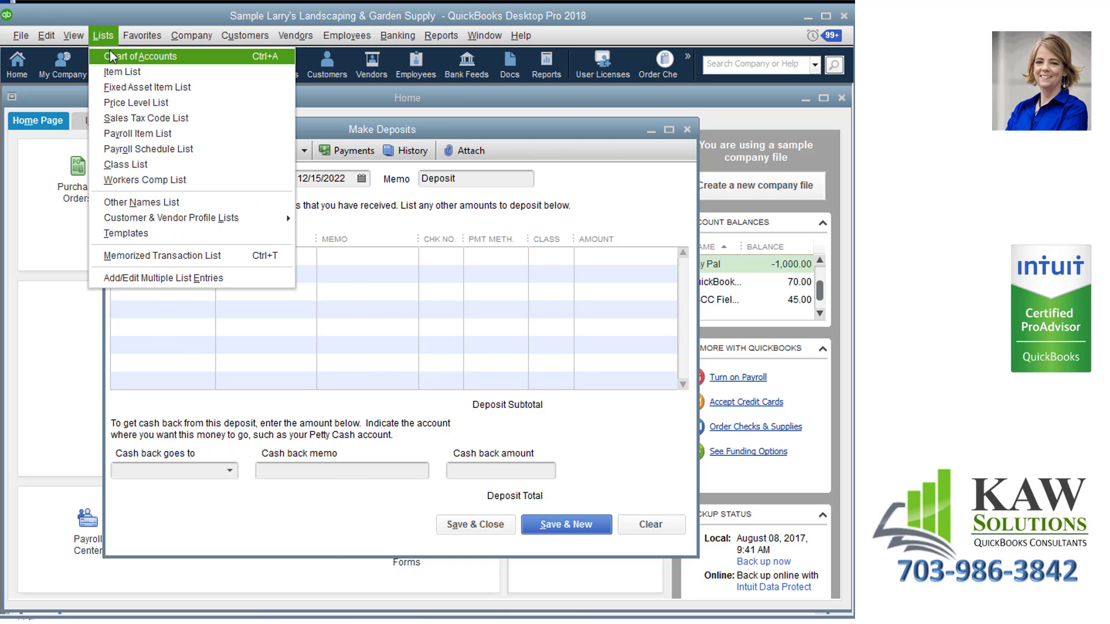
click(111, 56)
drag(172, 186, 612, 154)
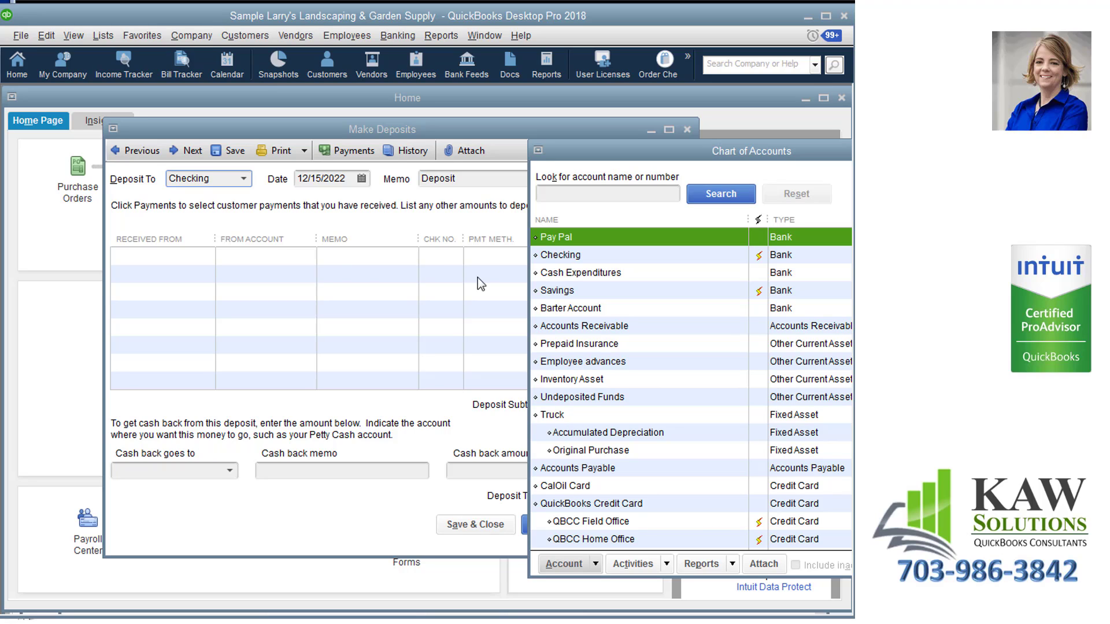
click(259, 189)
click(243, 179)
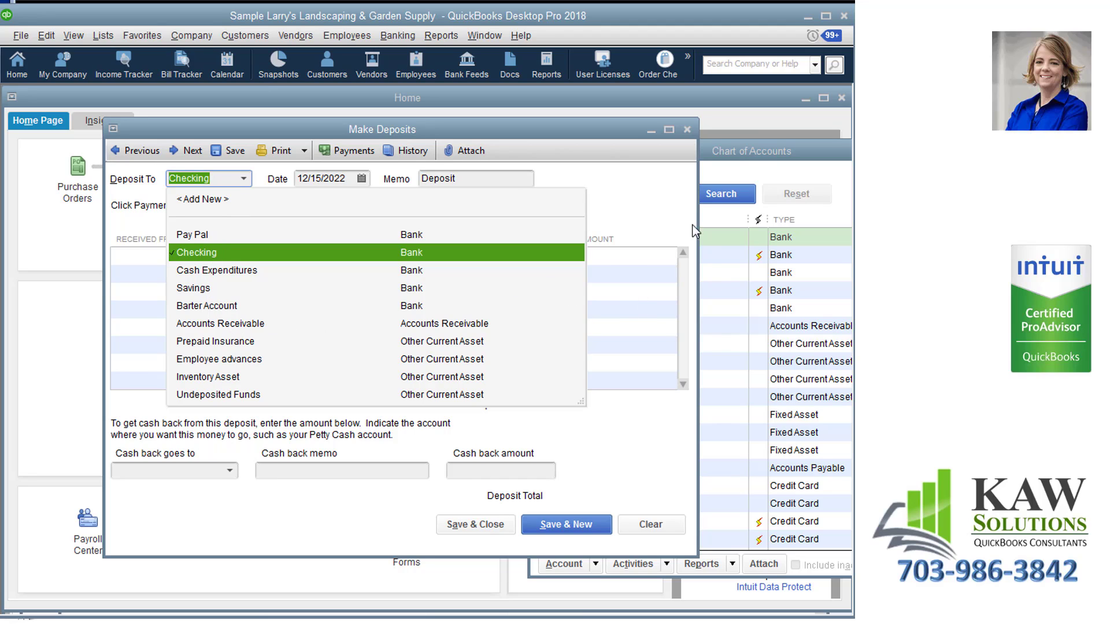
click(751, 145)
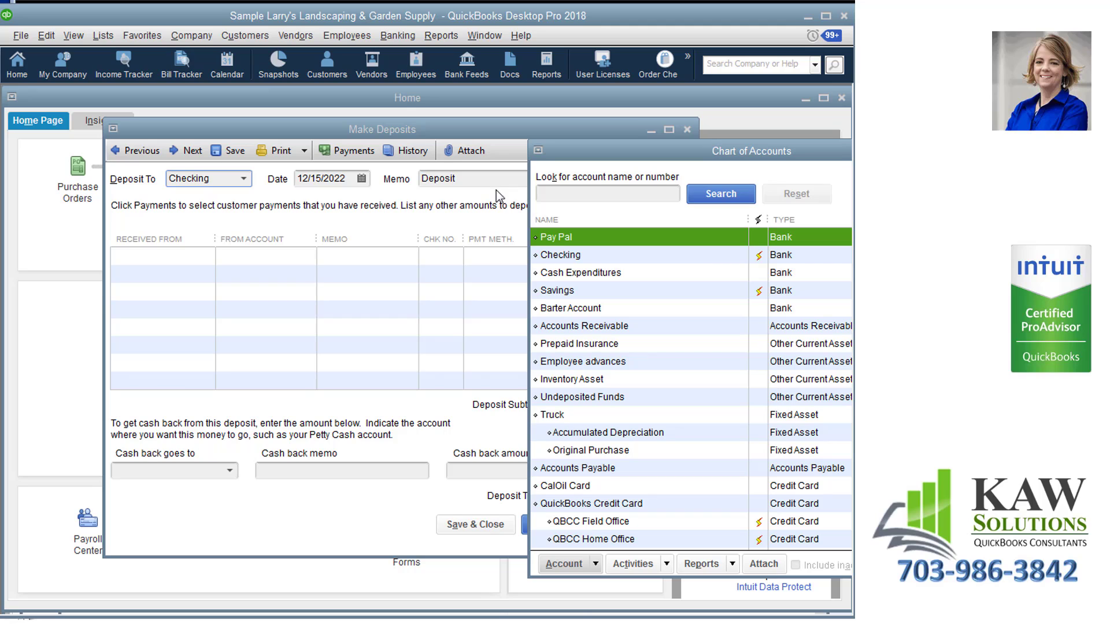
Examine the From Account choices for the first deposit line and compare them with the equity and income accounts in the Chart of Accounts.
click(485, 140)
click(275, 256)
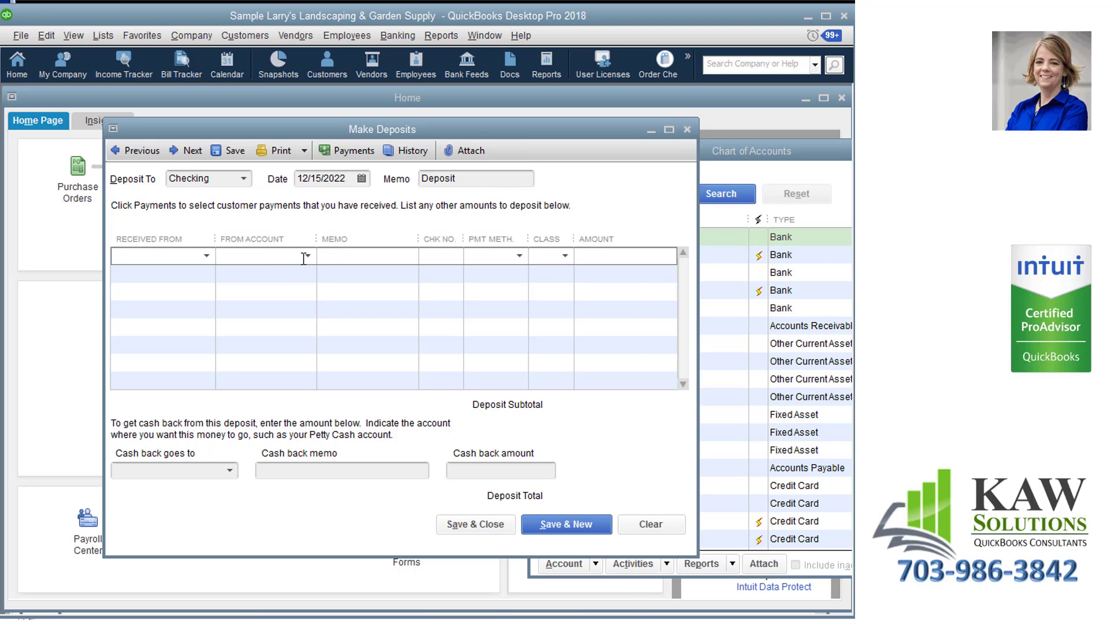
click(308, 256)
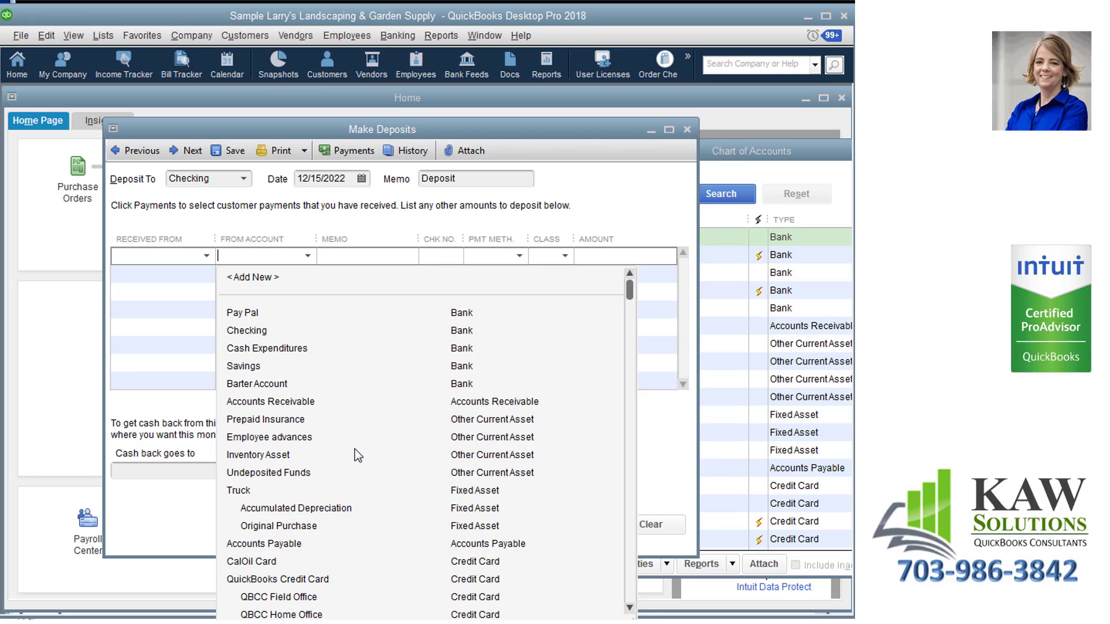
scroll(363, 447, down, 9)
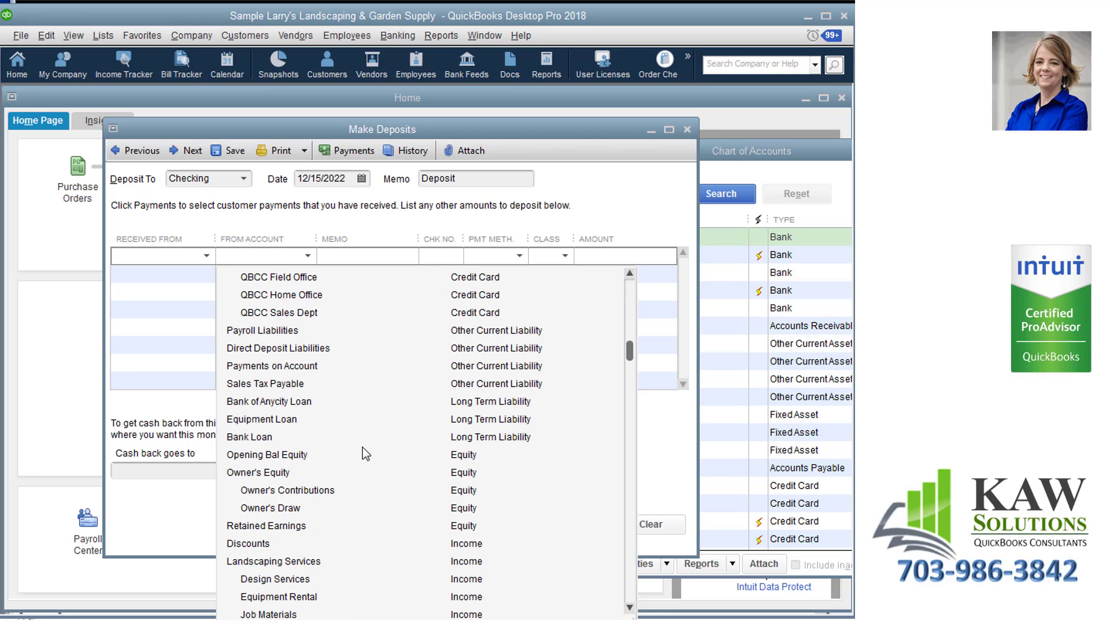
scroll(364, 454, down, 3)
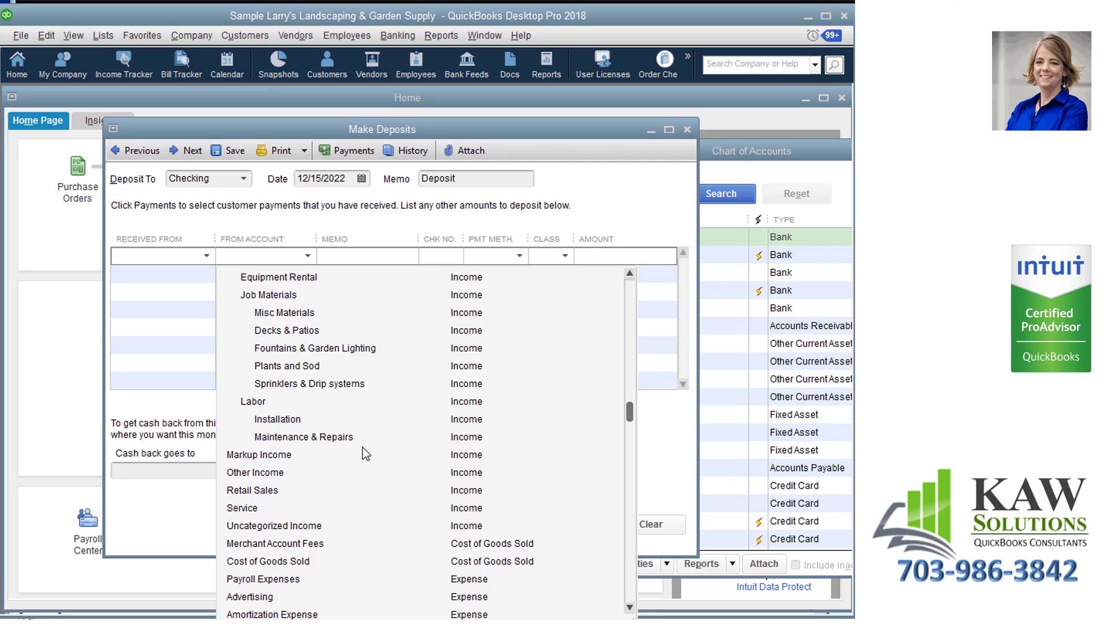
scroll(365, 454, up, 1)
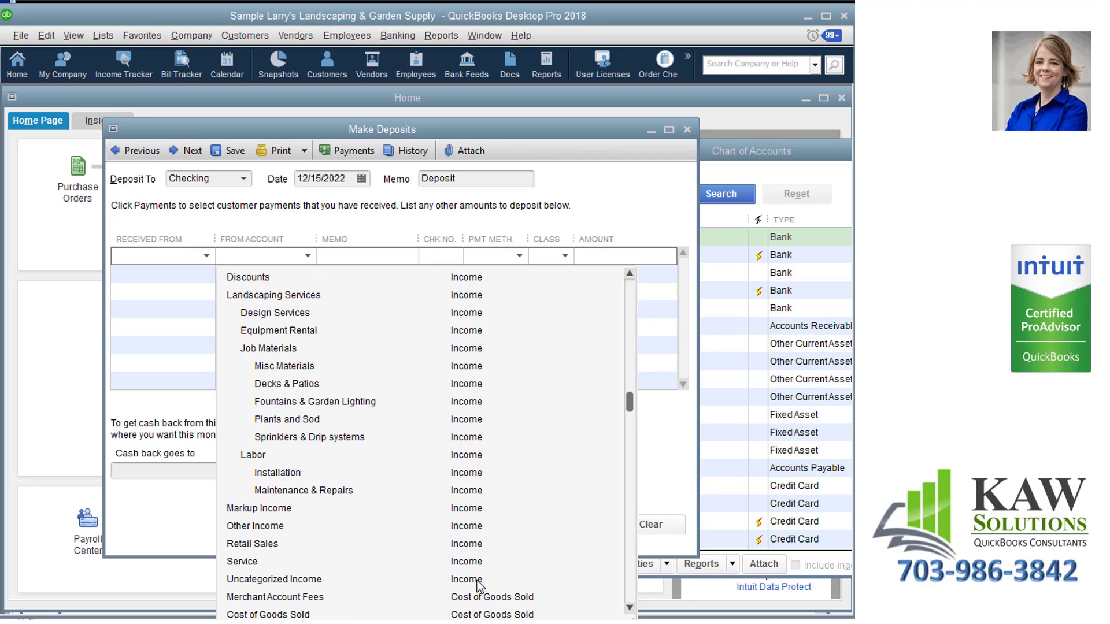
click(741, 151)
scroll(726, 446, down, 4)
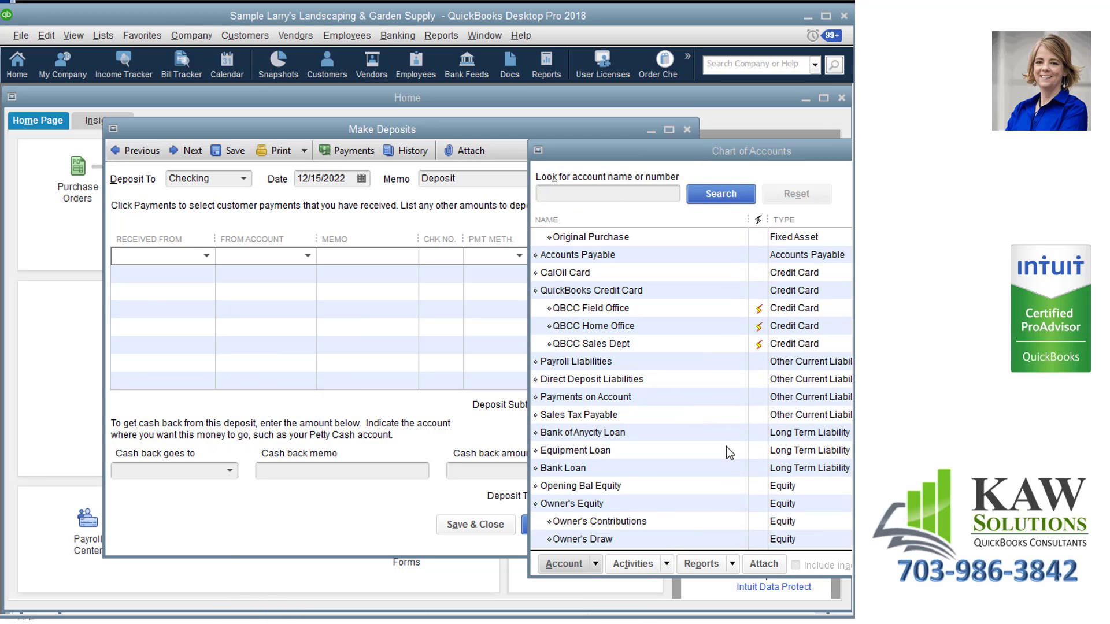
scroll(726, 446, down, 6)
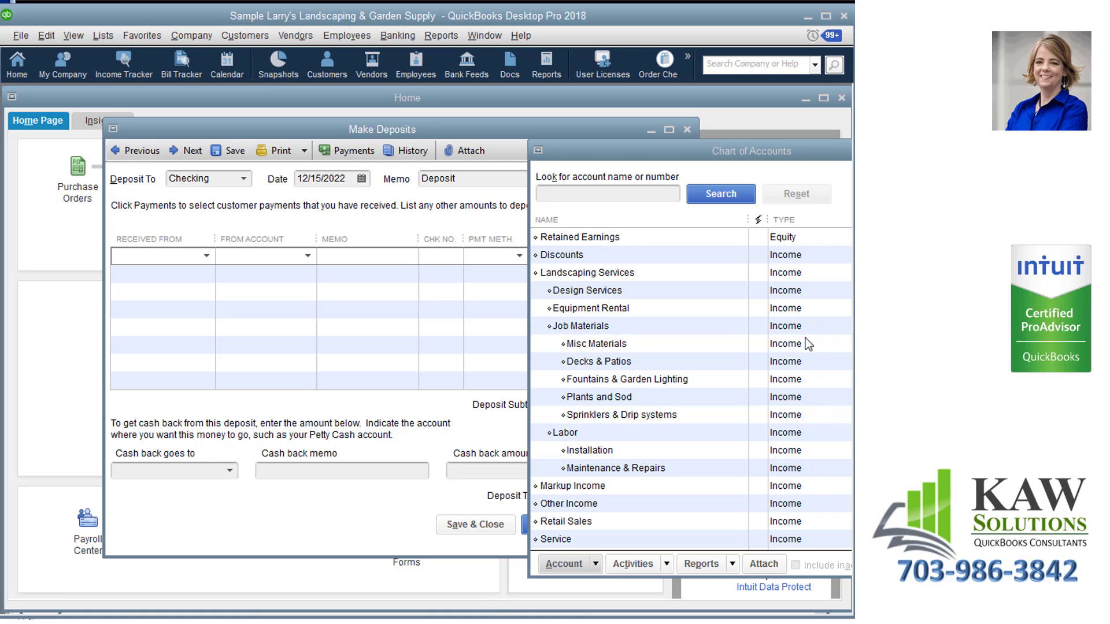
Examine the Received From names for the first deposit line, and compare them with the Customer Center and Vendor Center lists.
click(478, 138)
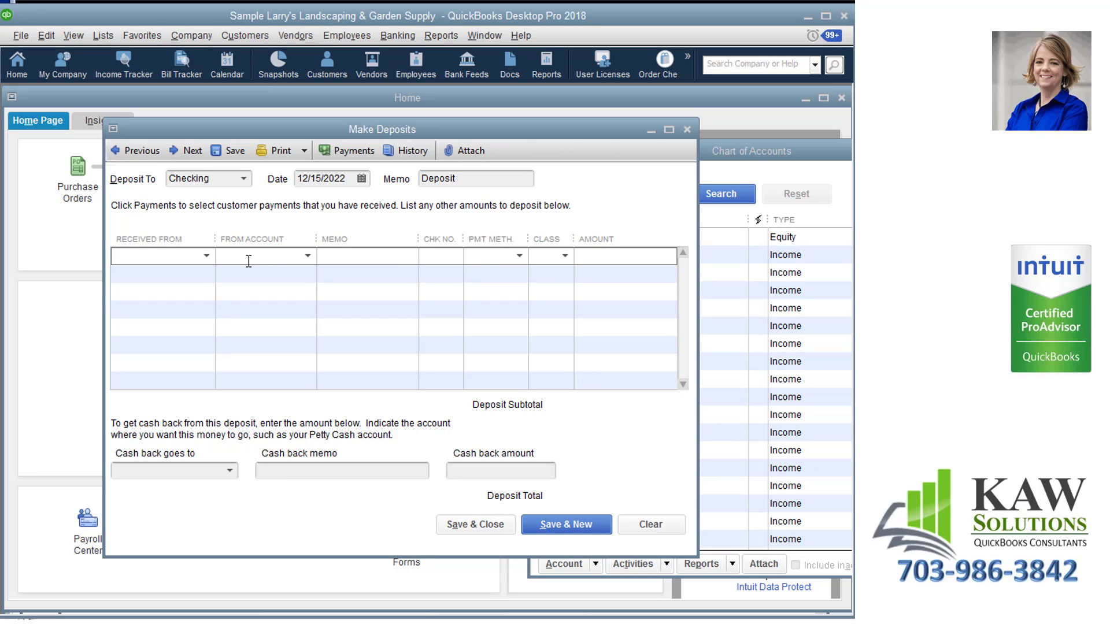
click(206, 256)
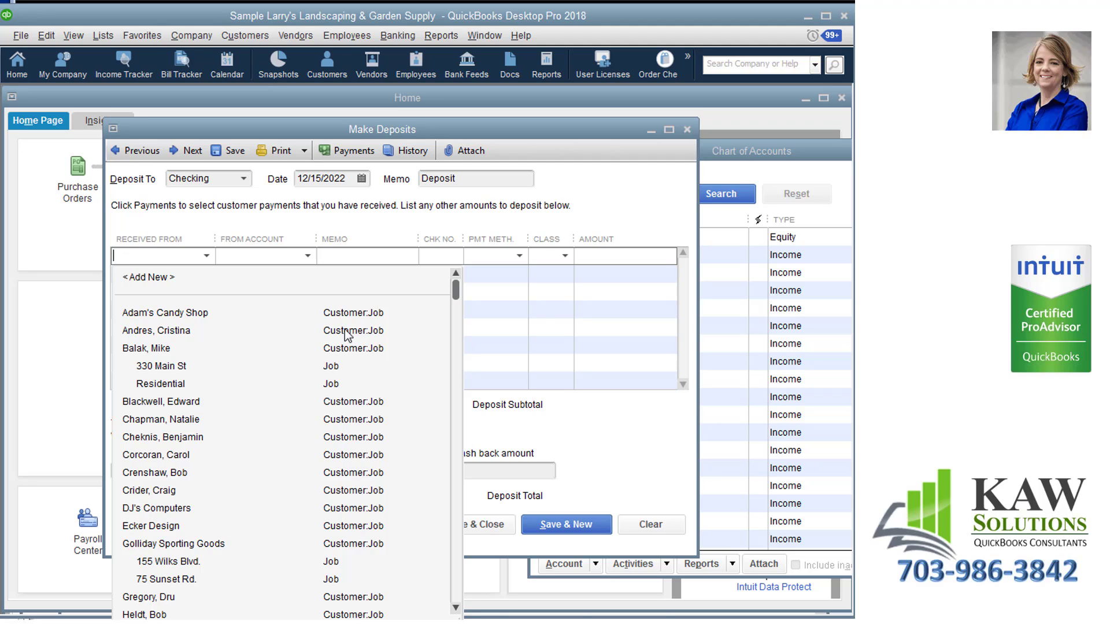
click(243, 38)
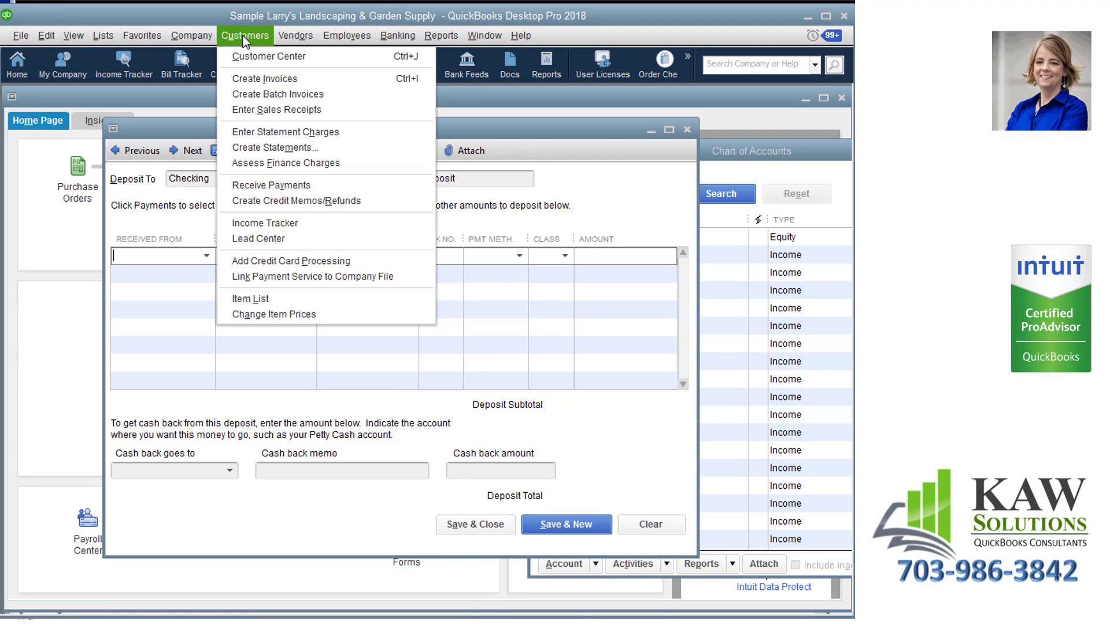
click(248, 56)
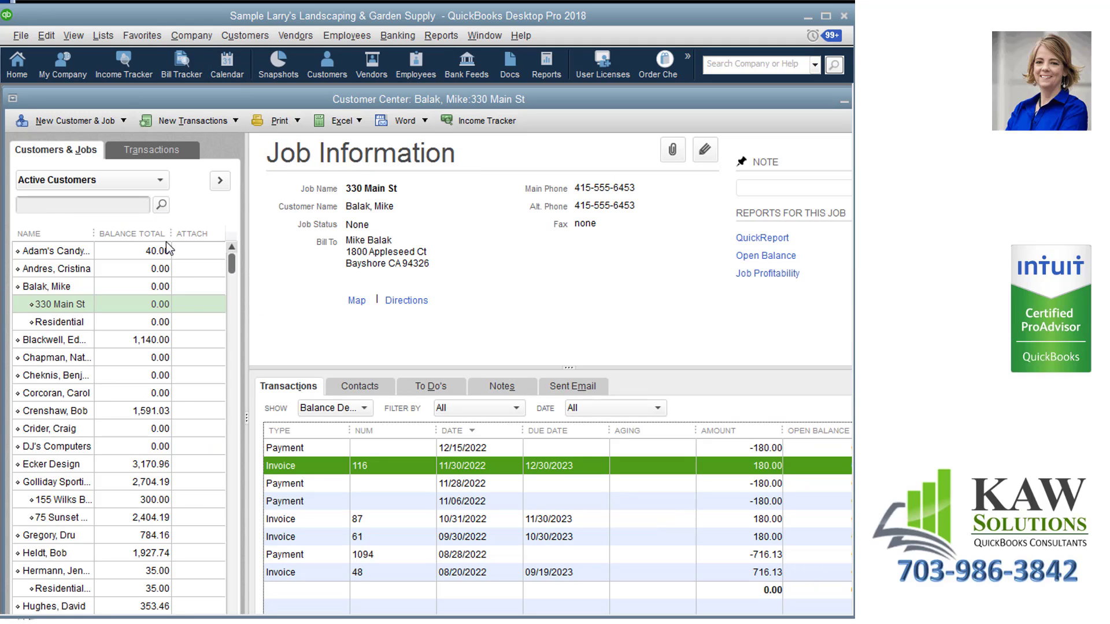
click(304, 37)
click(312, 56)
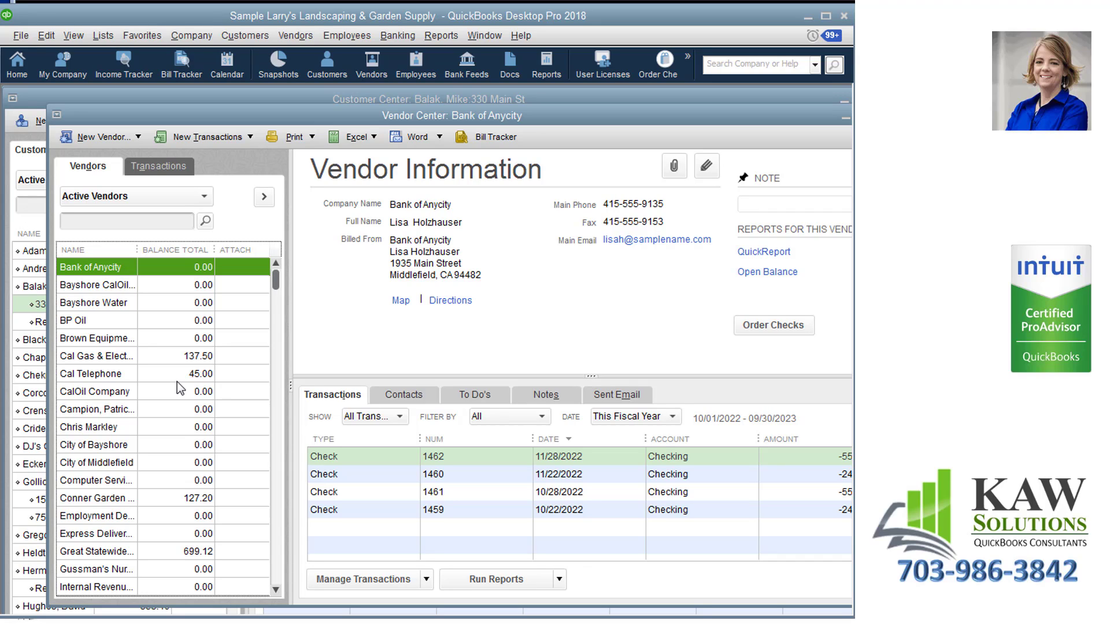
Return to the Home page, open a blank invoice, and examine the choices for its Customer:Job.
click(22, 68)
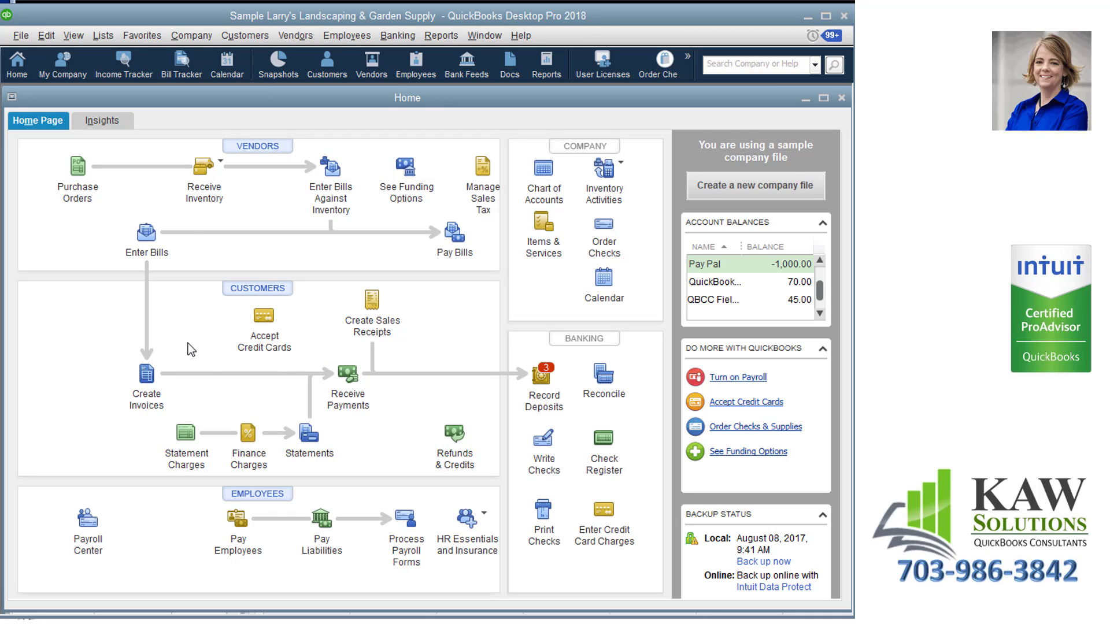
click(147, 373)
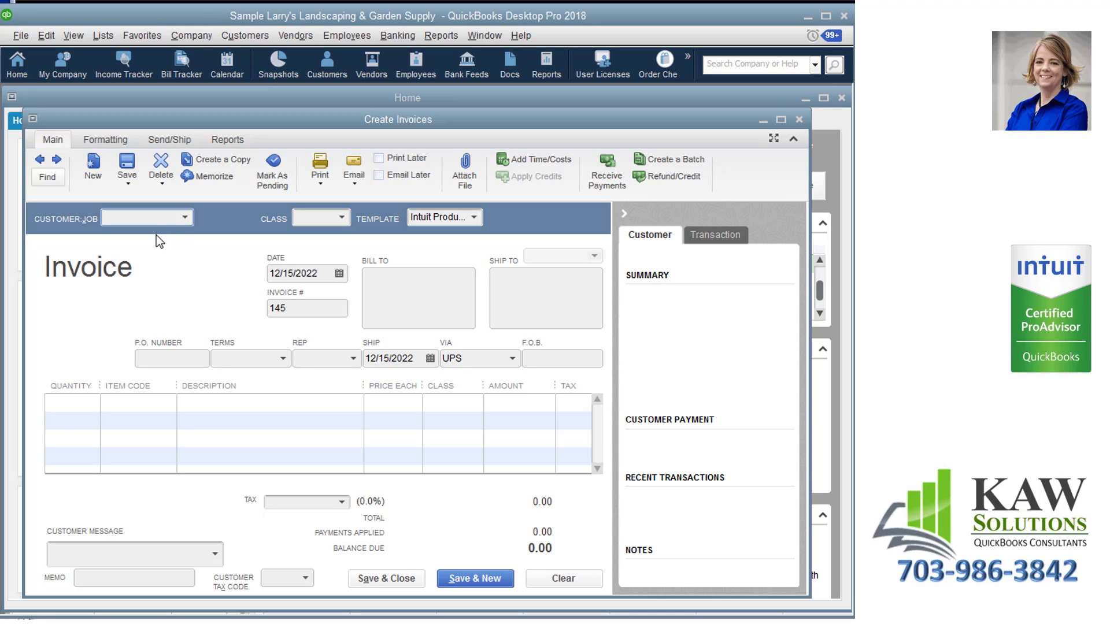
click(185, 218)
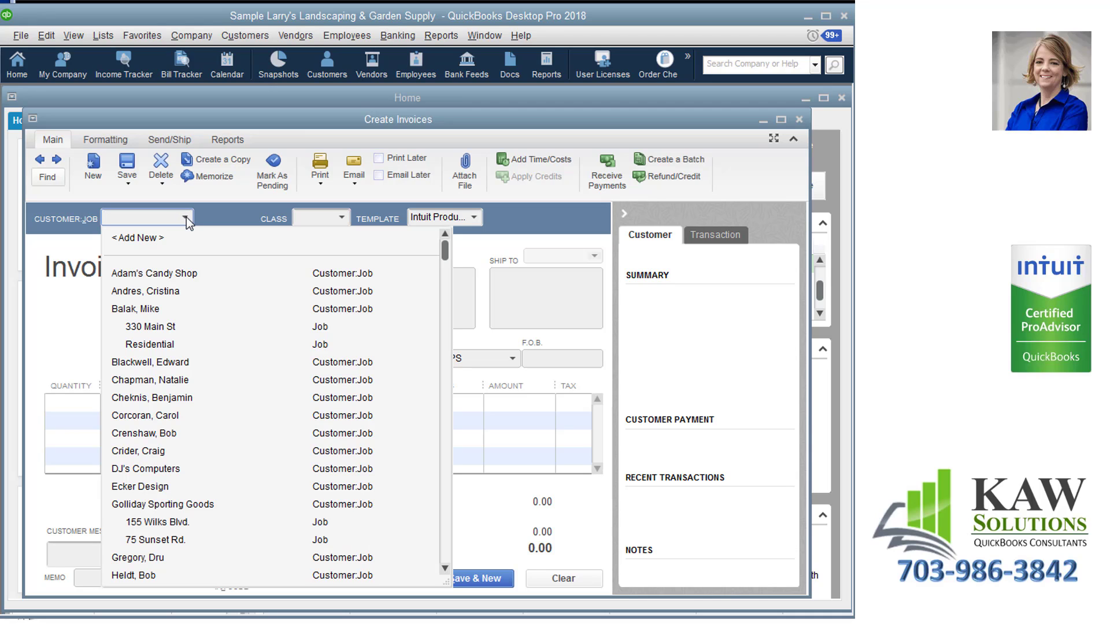
click(74, 323)
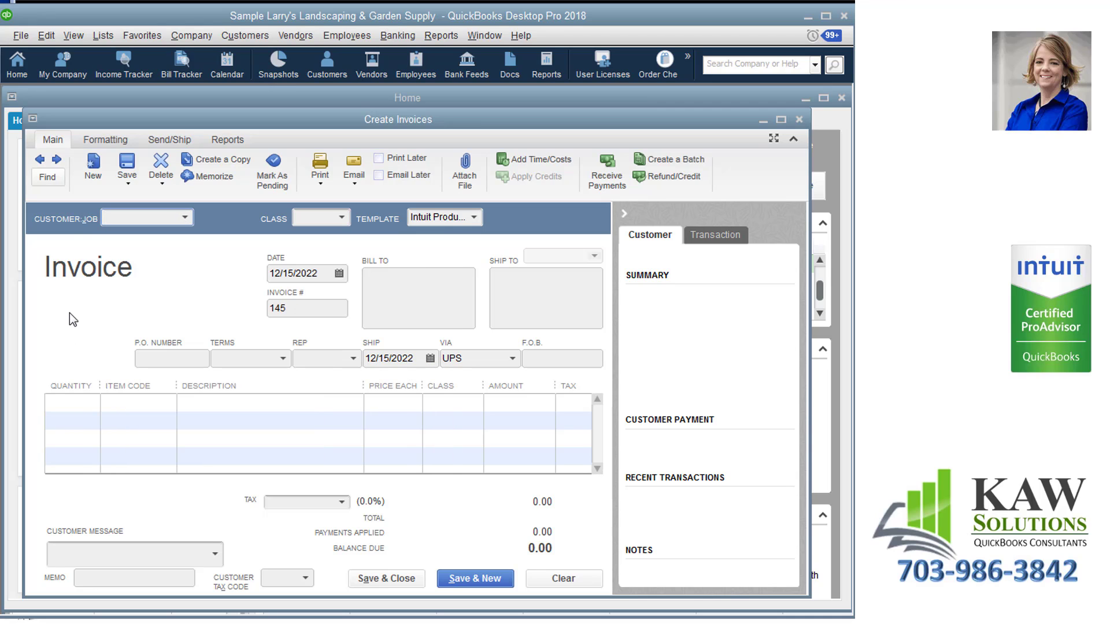
Examine the Item Code choices for the first invoice line, and close the blank invoice.
click(123, 406)
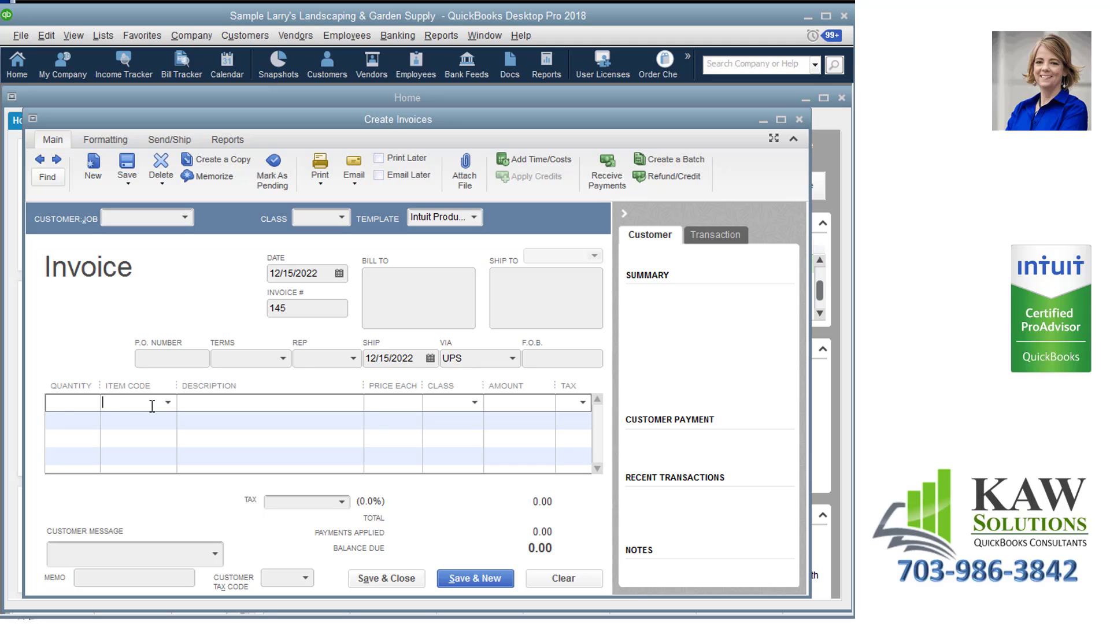
click(168, 403)
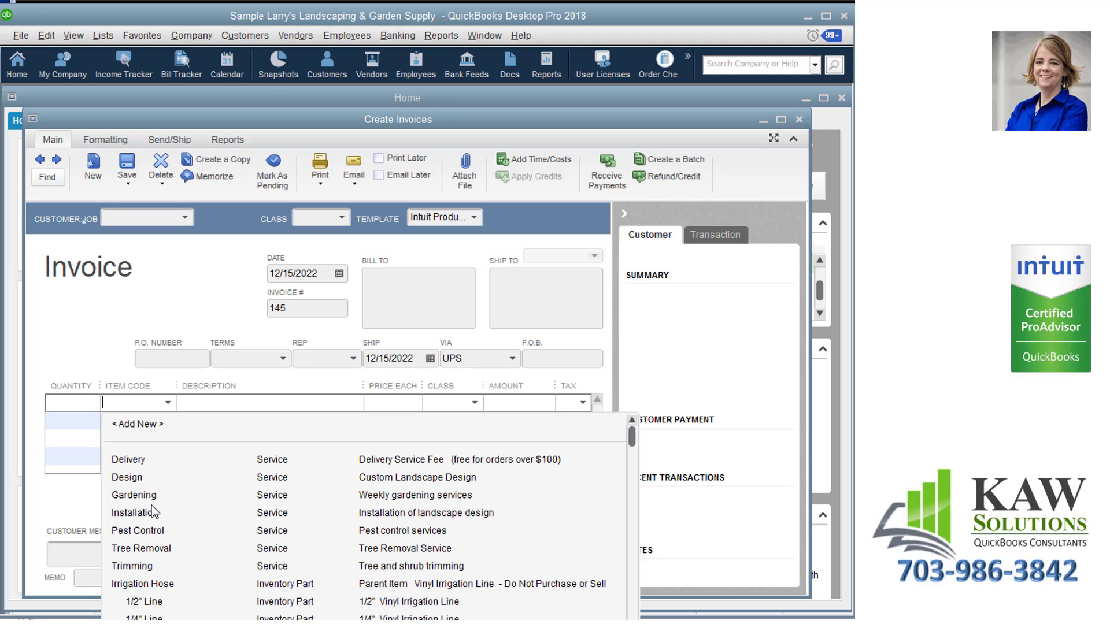
scroll(261, 595, down, 3)
scroll(262, 596, down, 2)
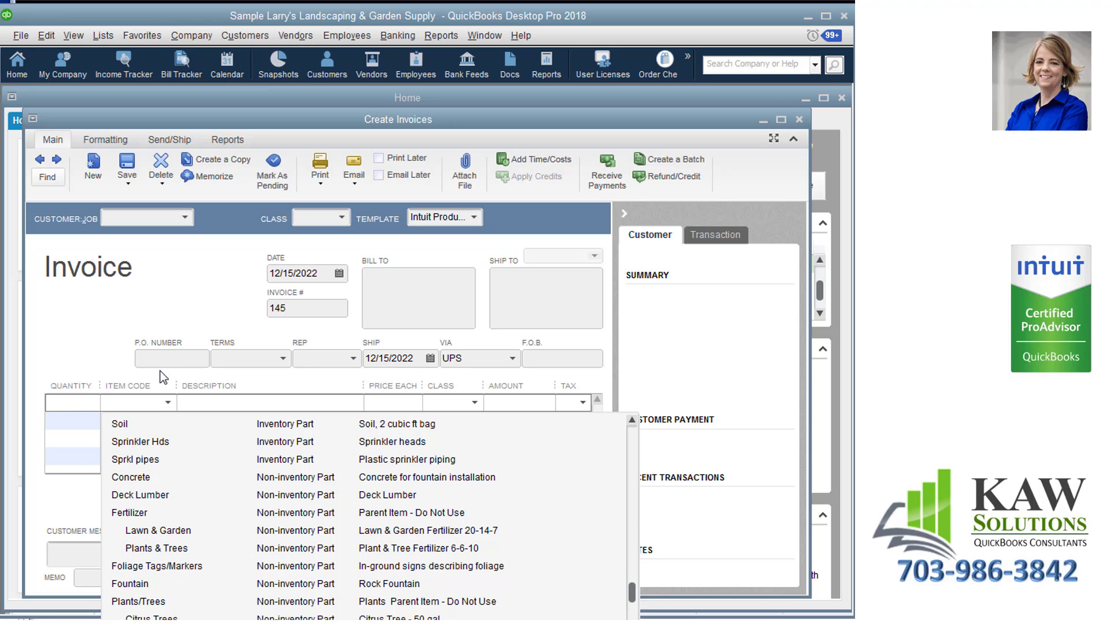
click(152, 402)
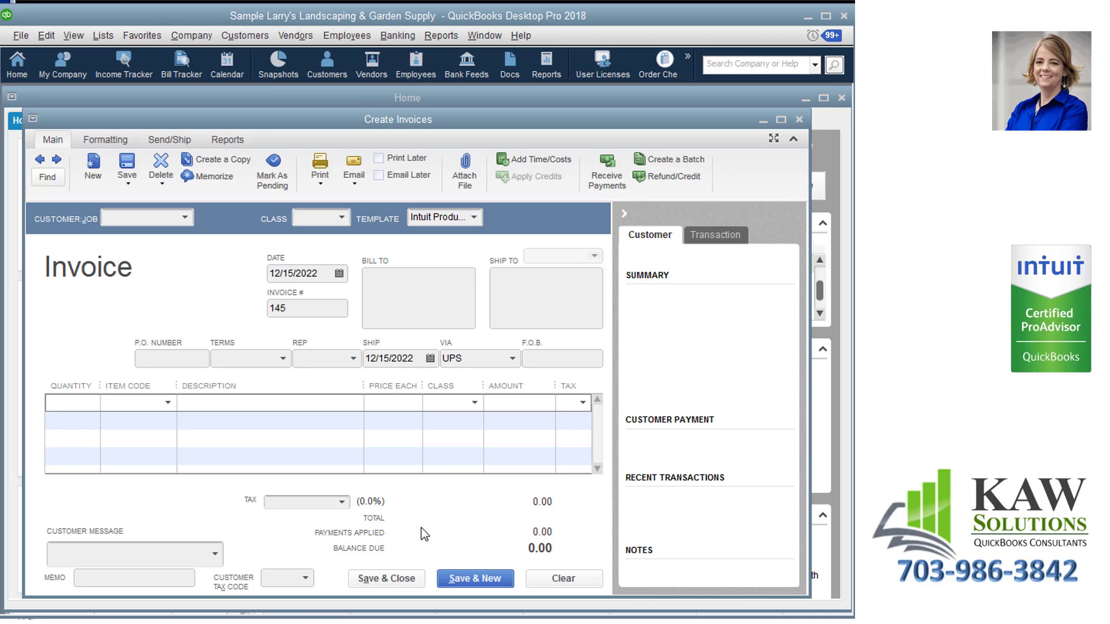
click(417, 578)
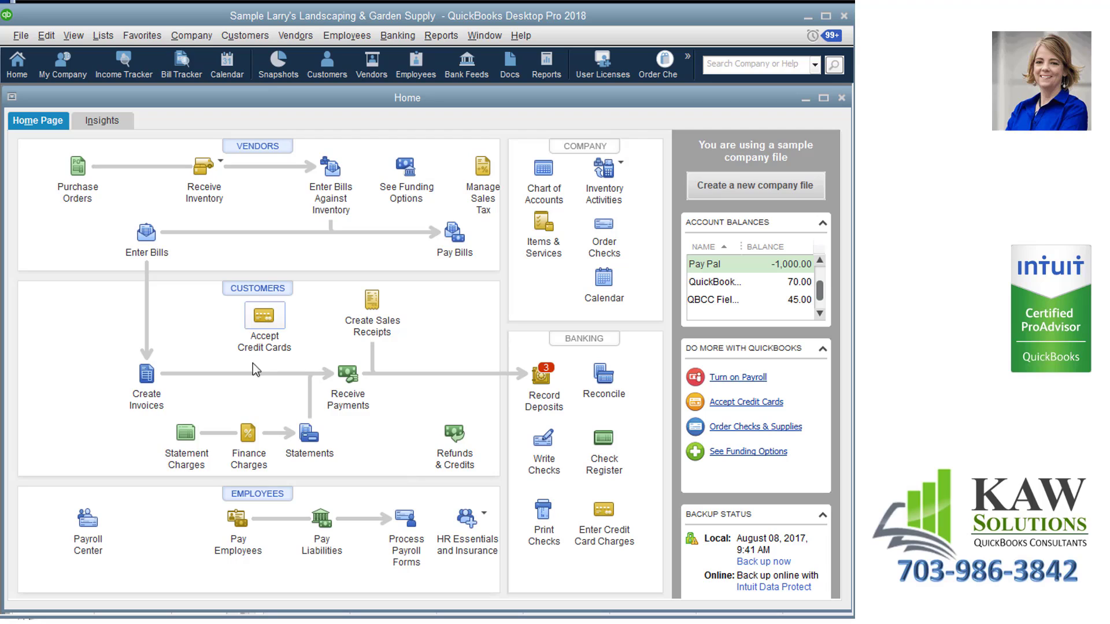